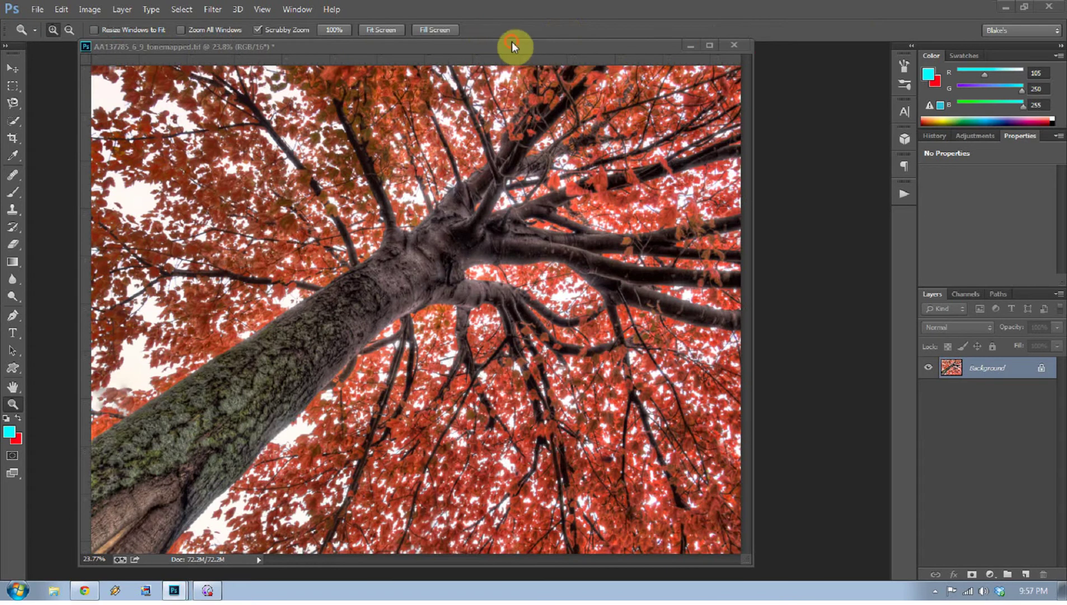
- Turn on rulers, copy the tree photo to Layer 1, and hide the original Background layer
{"action": "key", "text": "ctrl+r"}
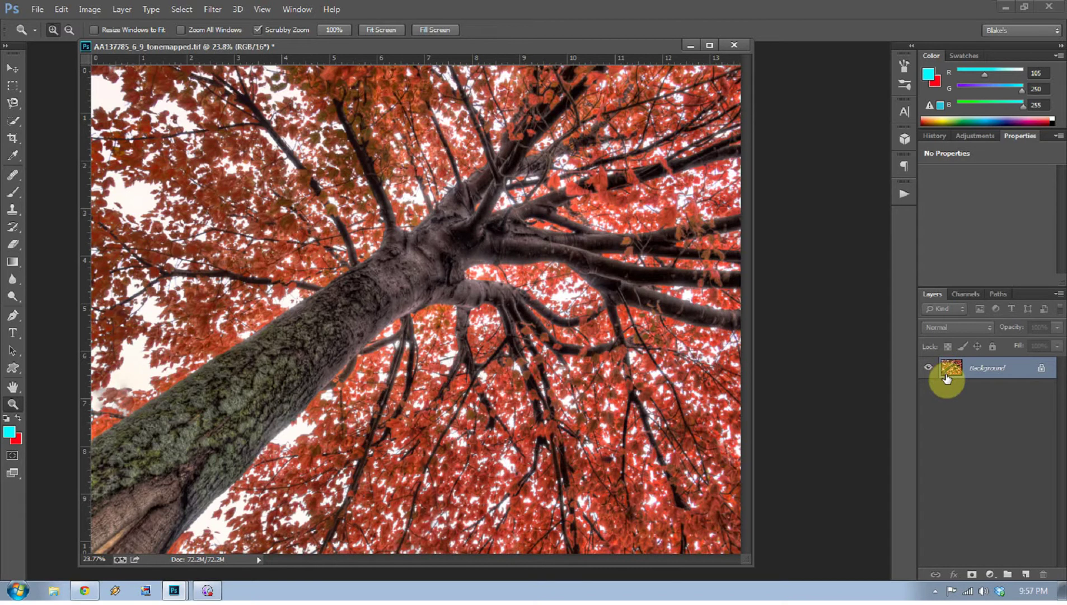
{"action": "key", "text": "ctrl+j"}
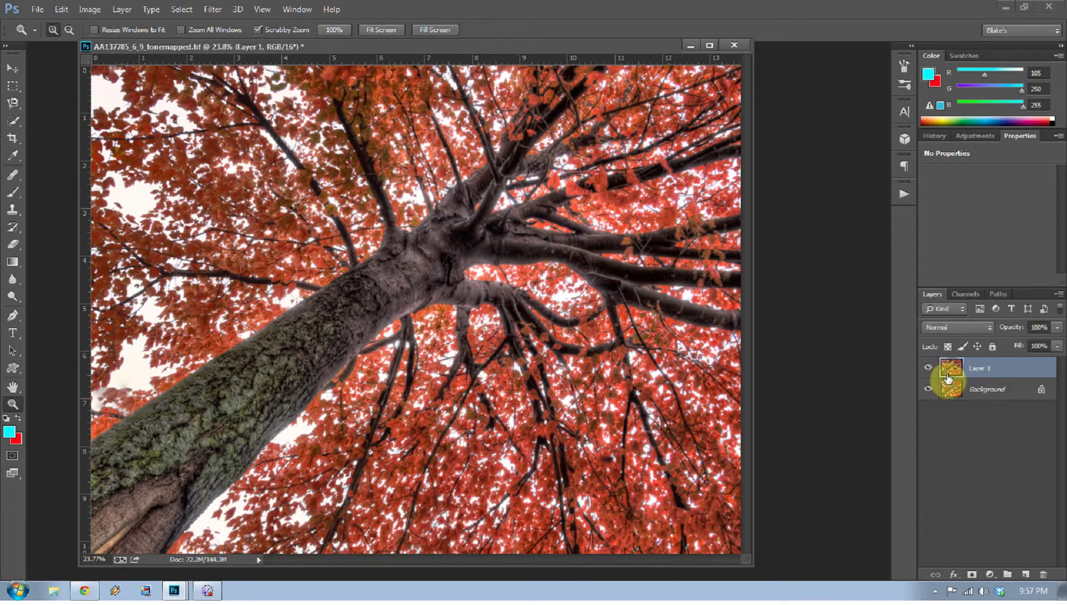
{"action": "left_click", "coordinate": [978, 390]}
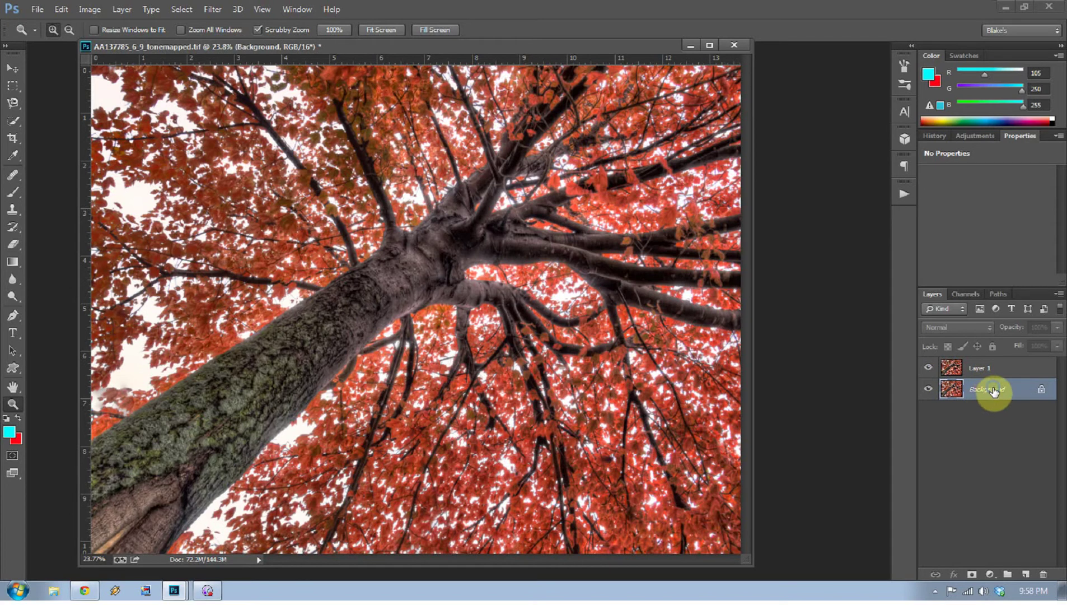
{"action": "right_click", "coordinate": [993, 390]}
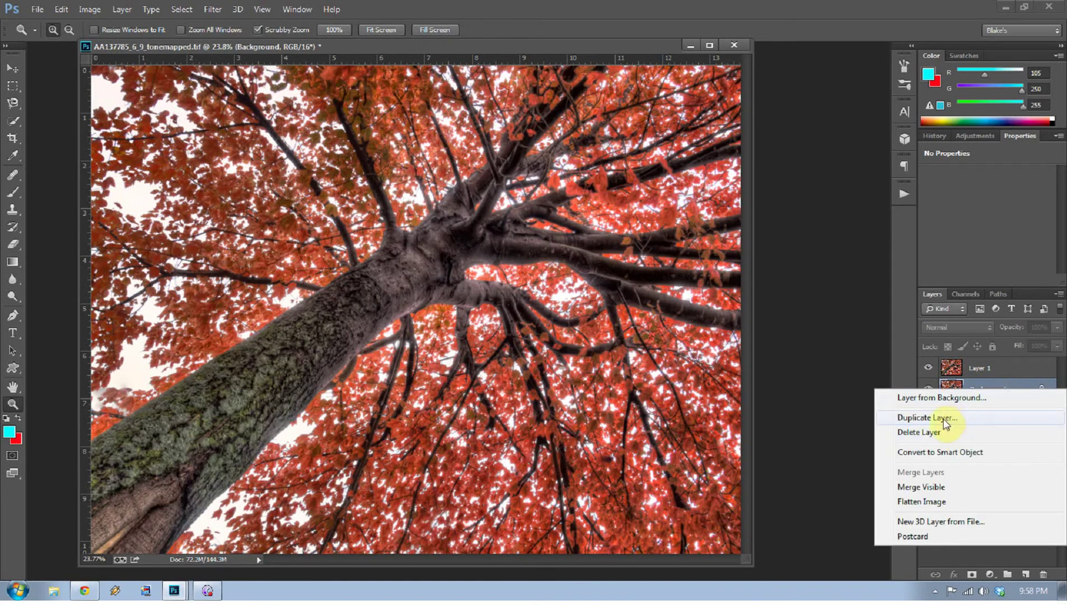
{"action": "left_click", "coordinate": [823, 355]}
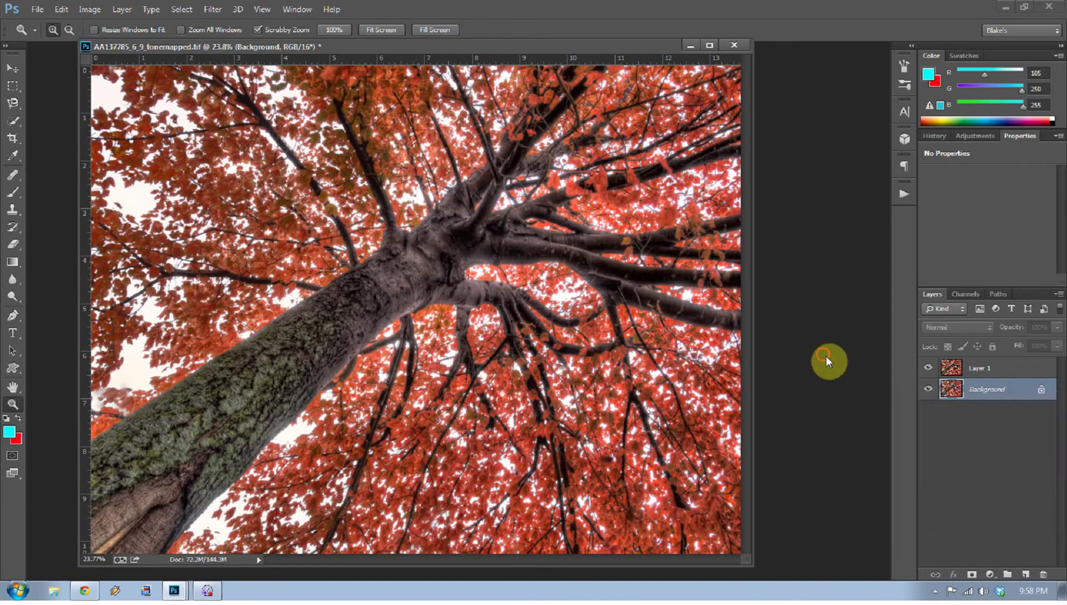
{"action": "left_click", "coordinate": [957, 376]}
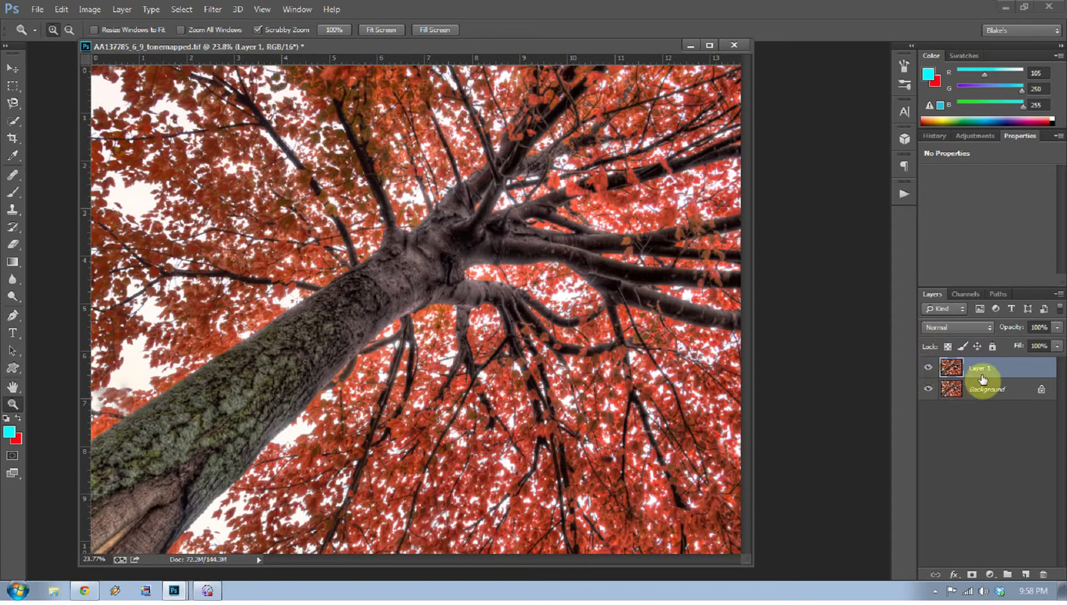
{"action": "left_click", "coordinate": [928, 389]}
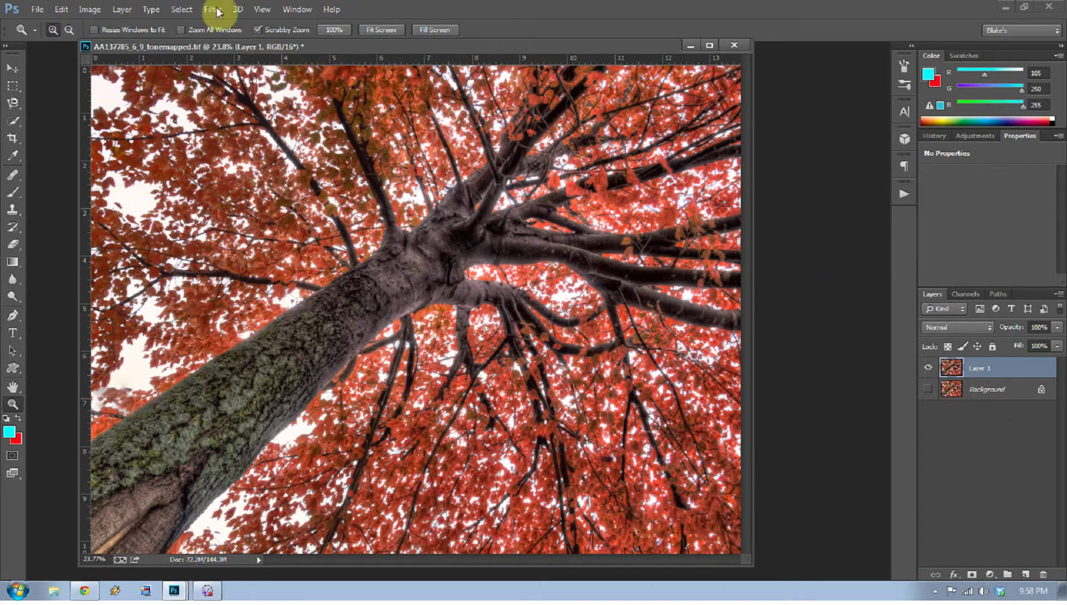
- Select the Highlights with Color Range and copy them onto a new Layer 2
{"action": "left_click", "coordinate": [183, 10]}
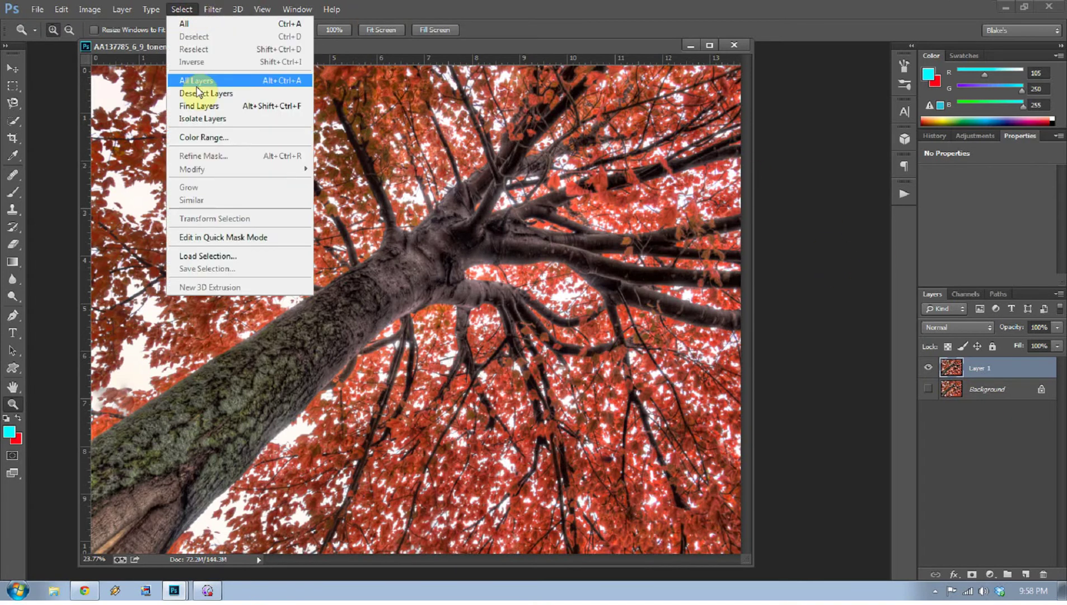
{"action": "left_click", "coordinate": [208, 137]}
{"action": "left_click", "coordinate": [537, 133]}
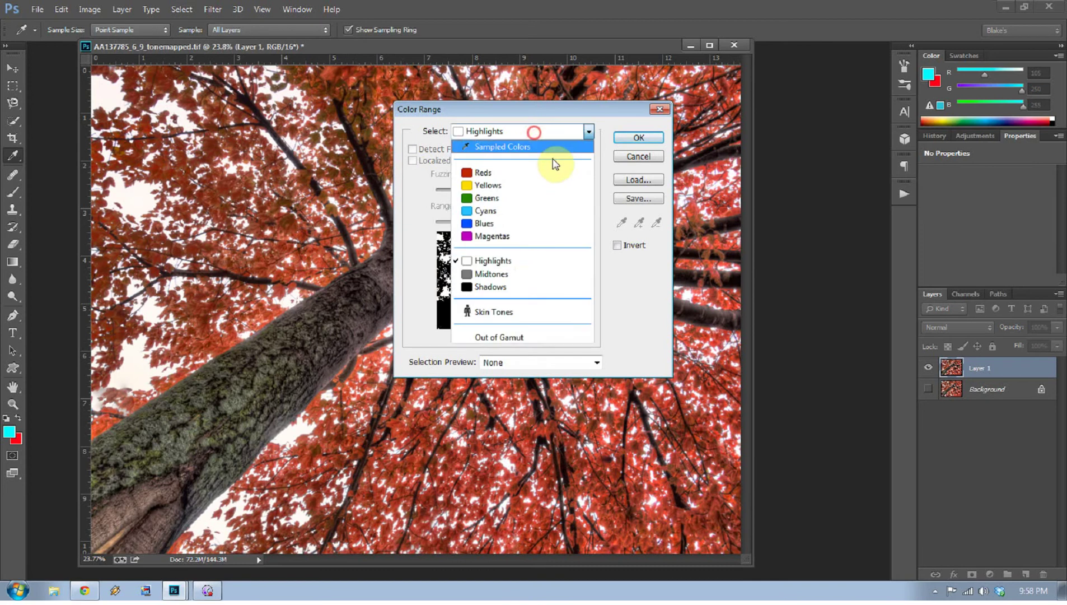
{"action": "left_click", "coordinate": [531, 267]}
{"action": "left_click", "coordinate": [564, 131]}
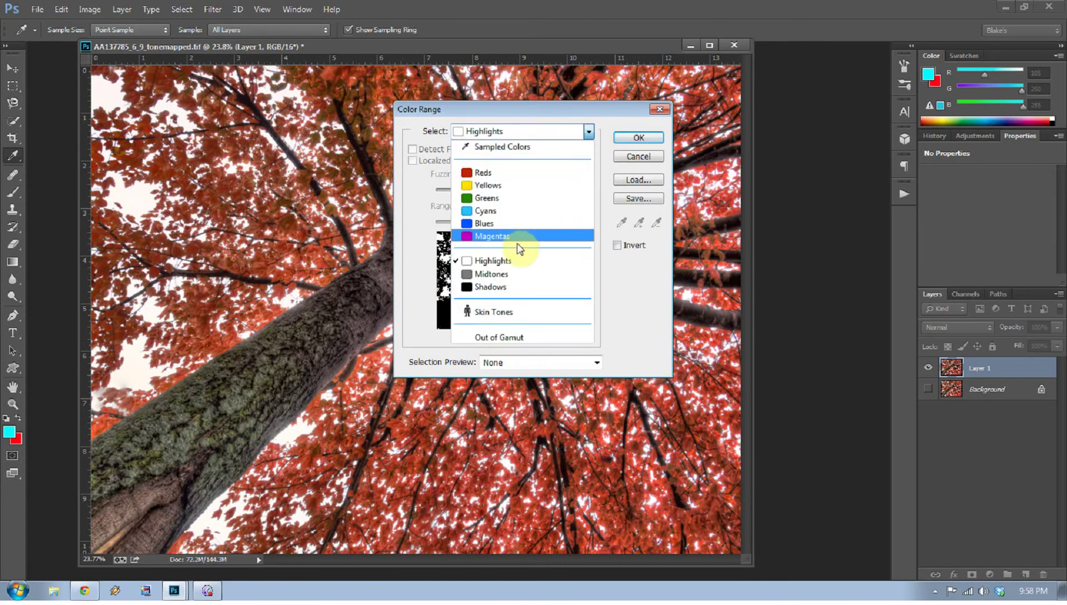
{"action": "left_click", "coordinate": [631, 145]}
{"action": "left_click", "coordinate": [635, 140]}
{"action": "key", "text": "z"}
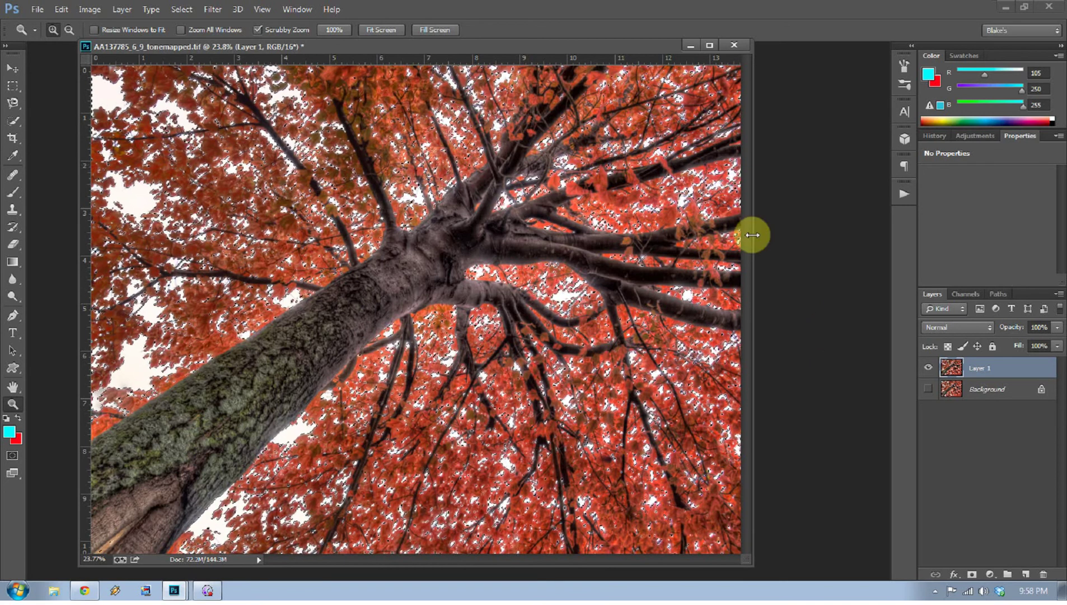
{"action": "key", "text": "ctrl+j"}
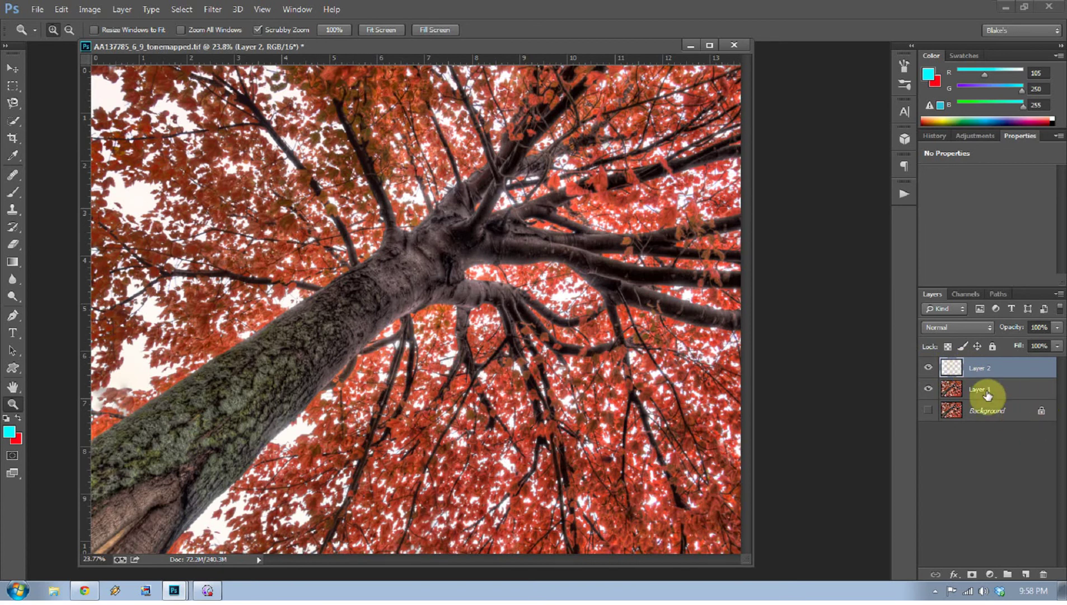
- Inspect Layer 2's highlights alone zoomed in, then fit the view and show Layer 1 again
{"action": "left_click", "coordinate": [928, 392]}
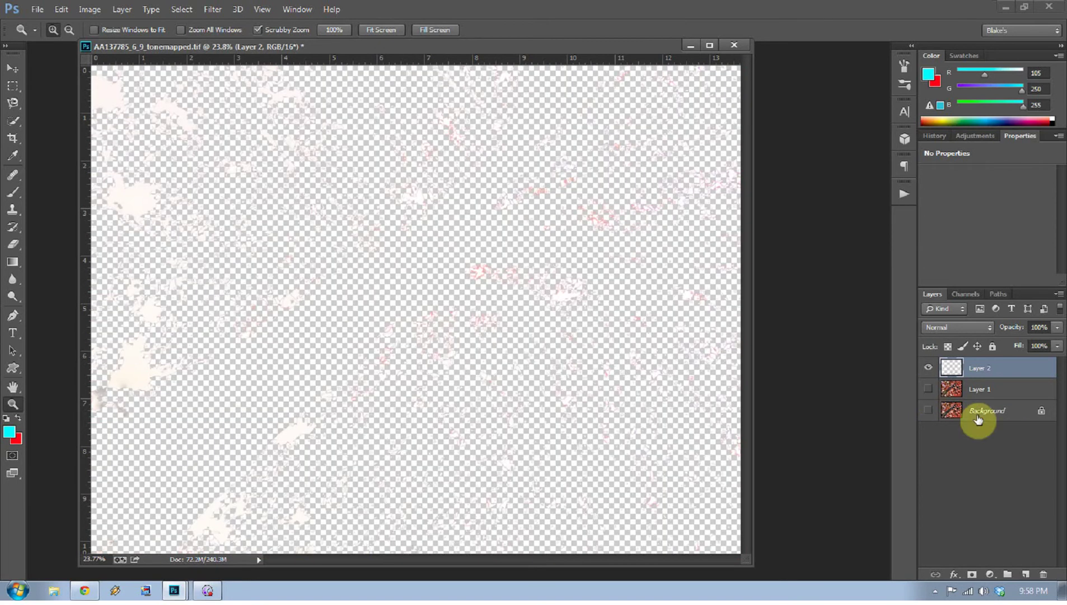
{"action": "left_click_drag", "start_coordinate": [410, 186], "coordinate": [515, 253]}
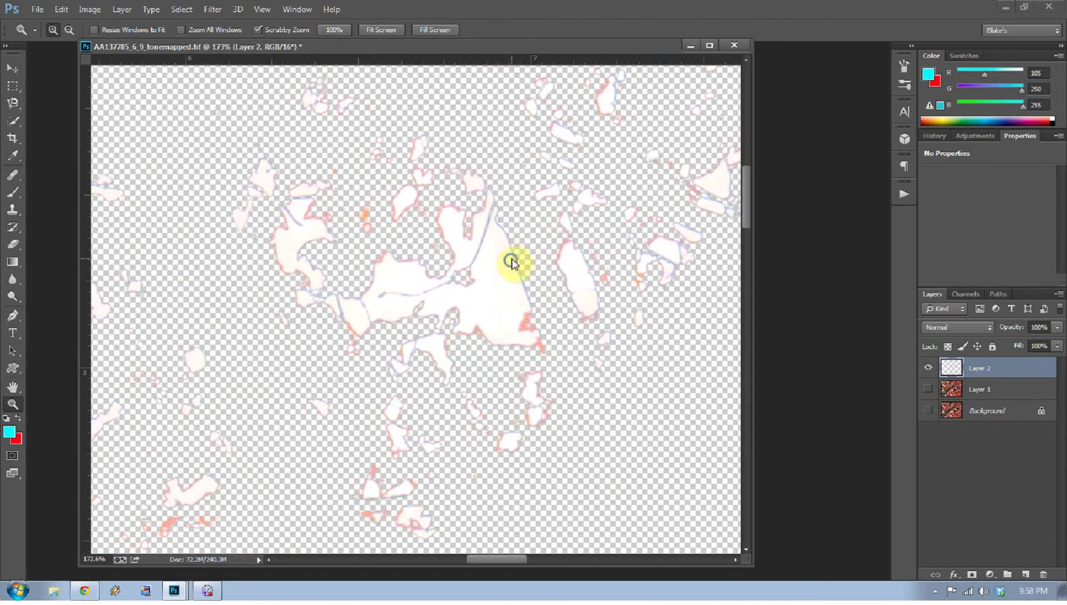
{"action": "right_click", "coordinate": [520, 262]}
{"action": "left_click", "coordinate": [521, 267]}
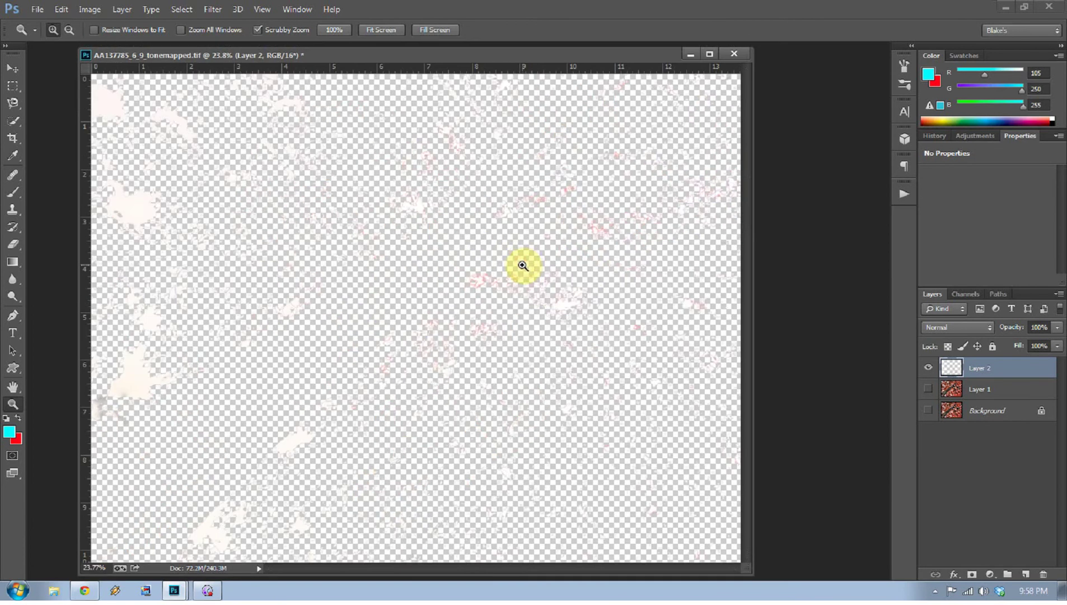
{"action": "left_click", "coordinate": [928, 390]}
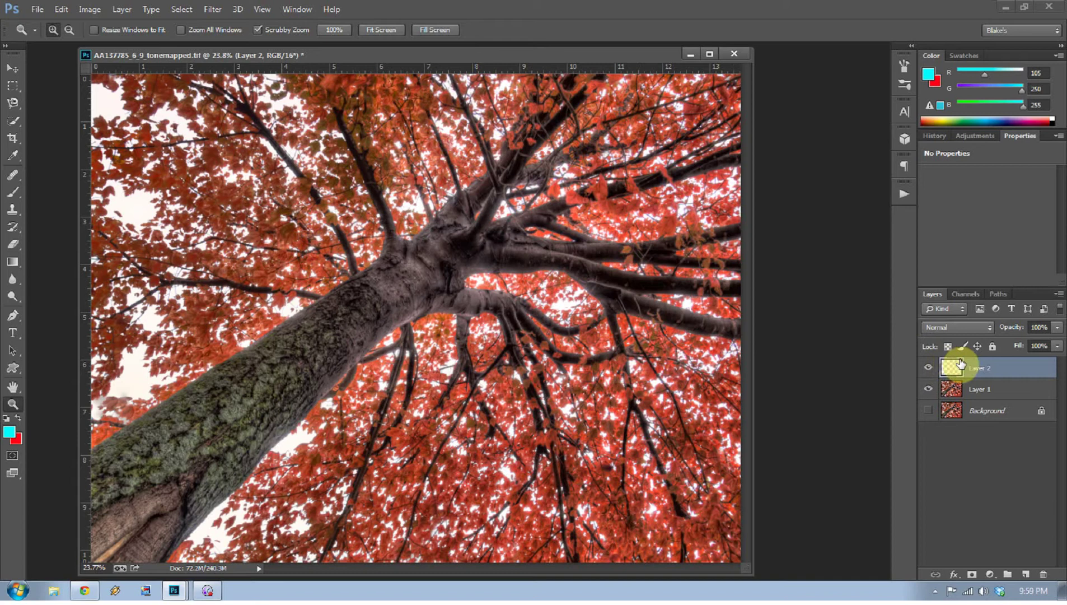
- Convert Layer 2 to a smart object and apply a Zoom radial blur, centre nudged lower-left
{"action": "right_click", "coordinate": [1019, 370]}
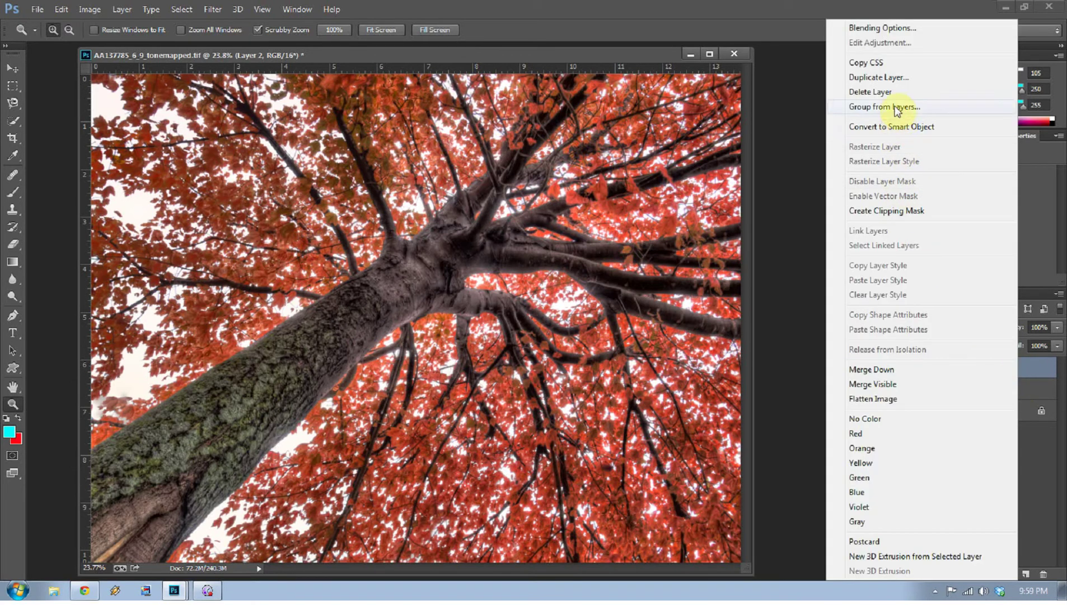
{"action": "left_click", "coordinate": [896, 127]}
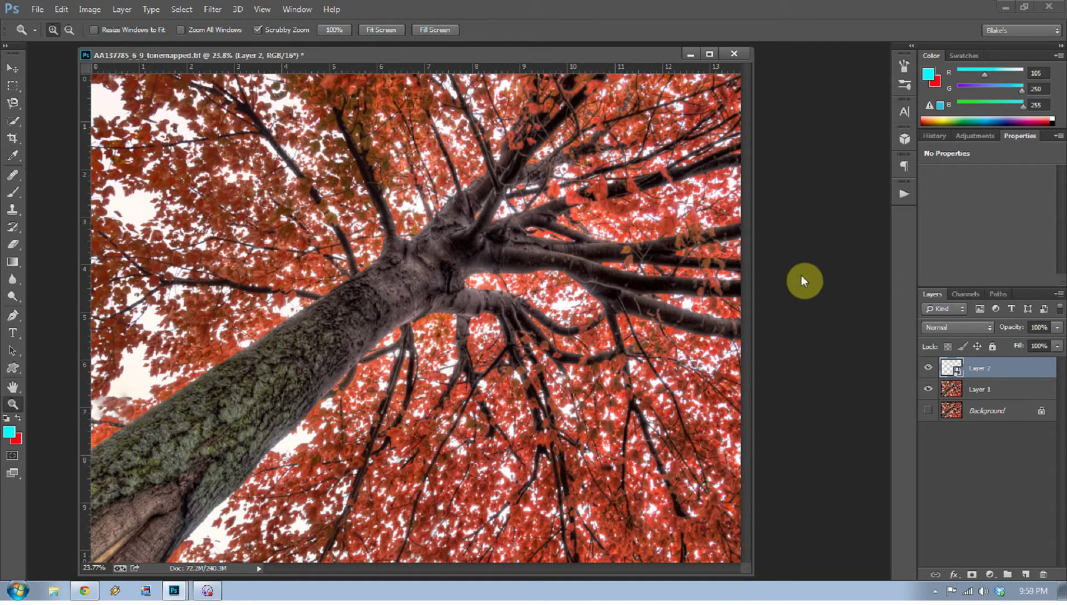
{"action": "left_click", "coordinate": [213, 11]}
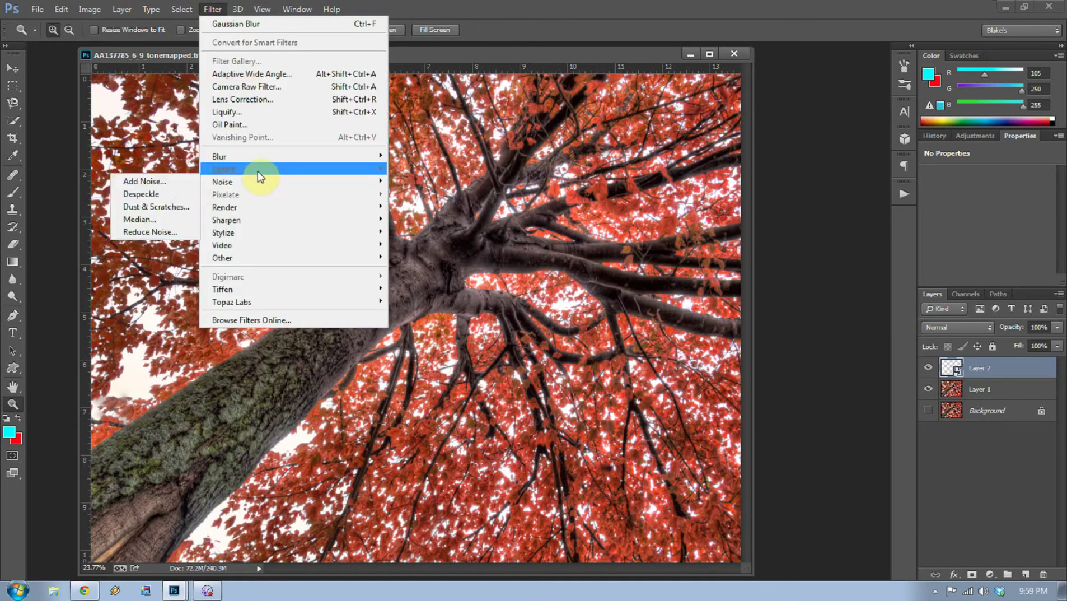
{"action": "mouse_move", "coordinate": [257, 157]}
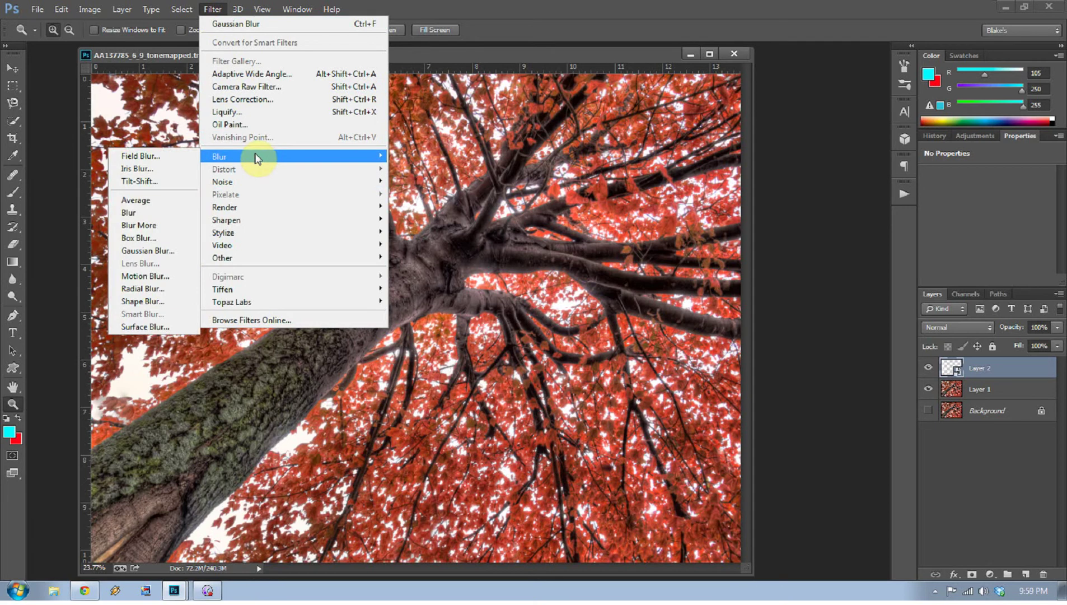
{"action": "left_click", "coordinate": [127, 289]}
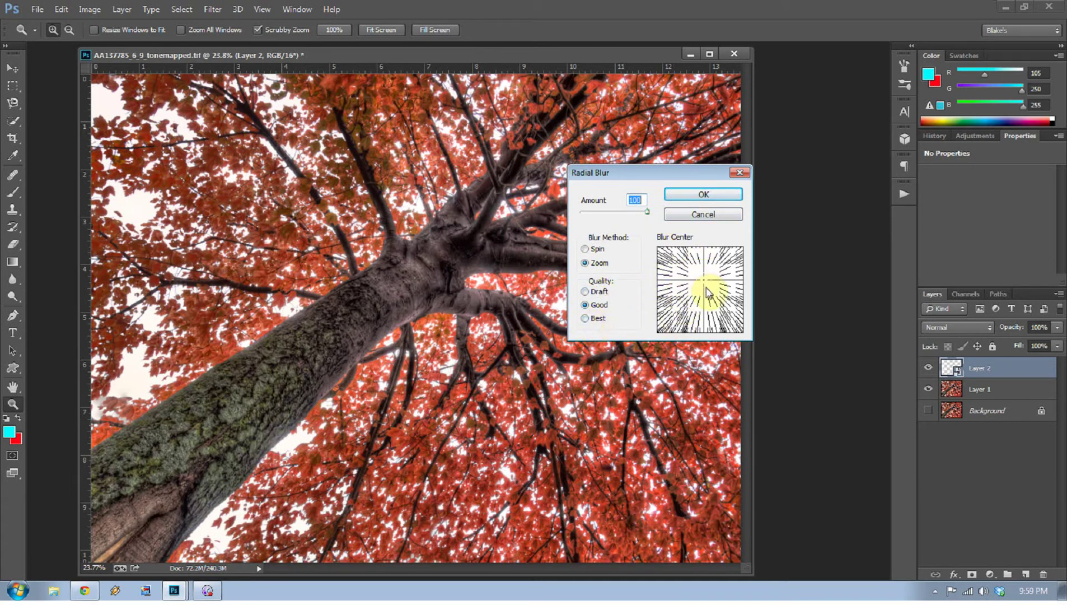
{"action": "mouse_move", "coordinate": [707, 292]}
{"action": "left_mouse_down"}
{"action": "mouse_move", "coordinate": [697, 281]}
{"action": "mouse_move", "coordinate": [690, 298]}
{"action": "left_mouse_up"}
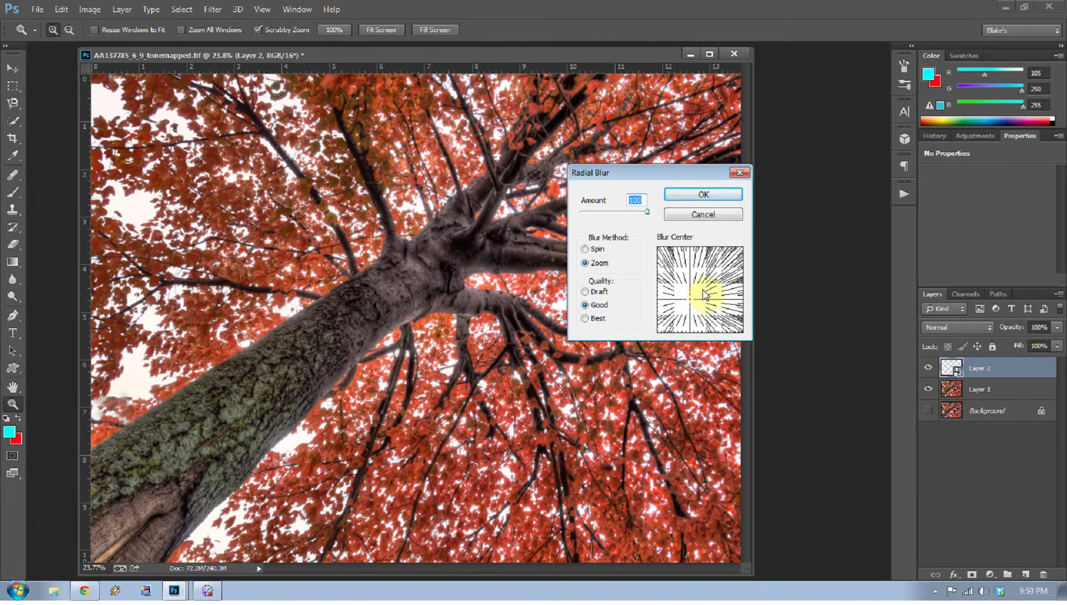
{"action": "left_click", "coordinate": [706, 196]}
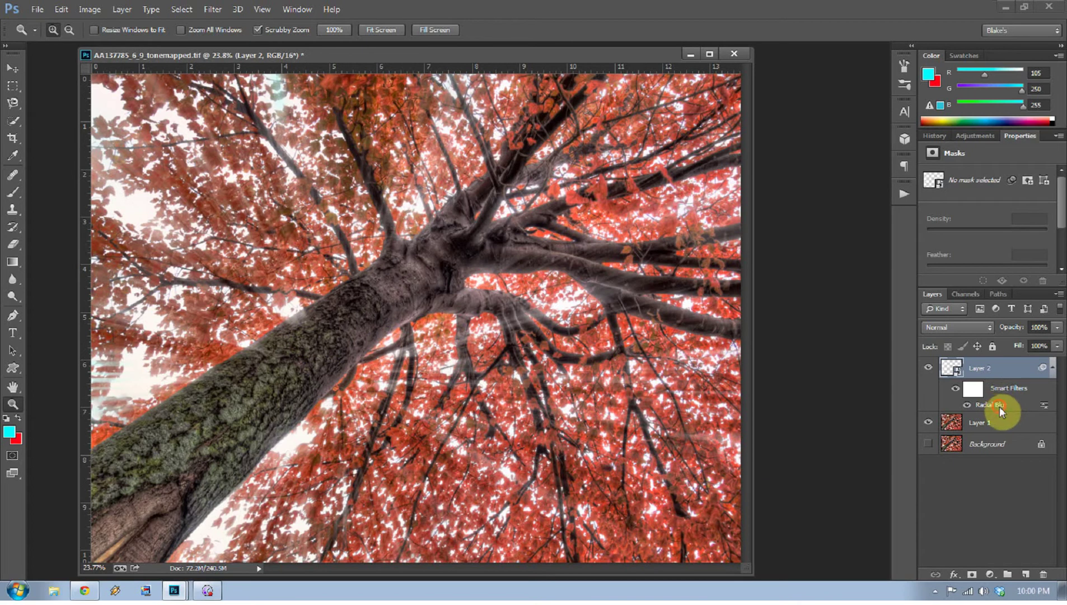
- Re-edit the Radial Blur smart filter, moving its blur centre toward the branch fork
{"action": "double_click", "coordinate": [999, 407]}
{"action": "left_click_drag", "start_coordinate": [674, 302], "coordinate": [712, 282]}
{"action": "left_click", "coordinate": [704, 193]}
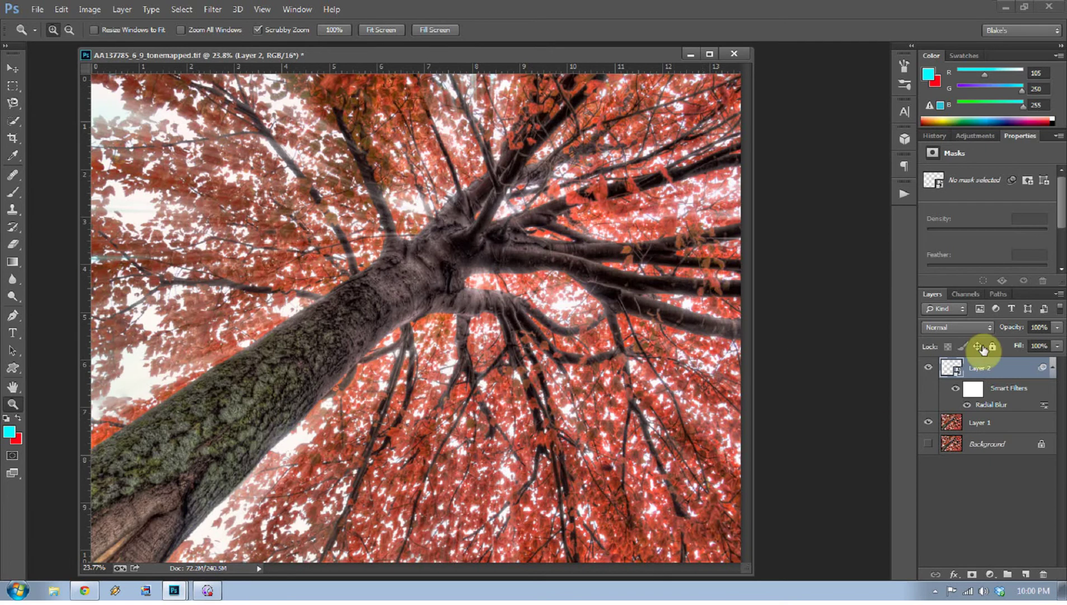
- Duplicate the blurred Layer 2, then merge both ray layers into Layer 2 copy
{"action": "key", "text": "ctrl+j"}
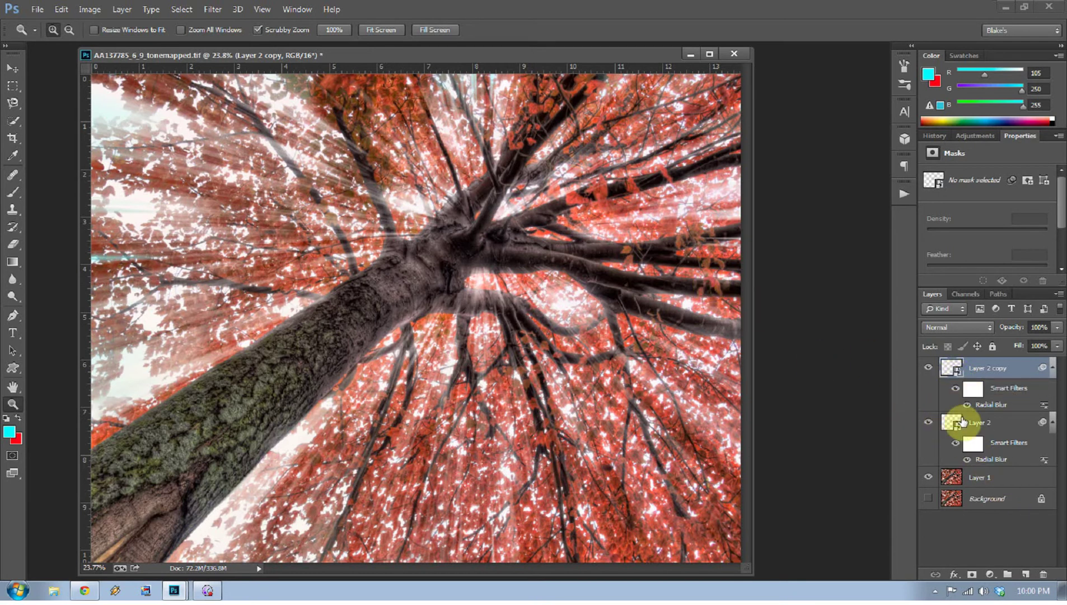
{"action": "left_click", "coordinate": [998, 424], "text": "shift"}
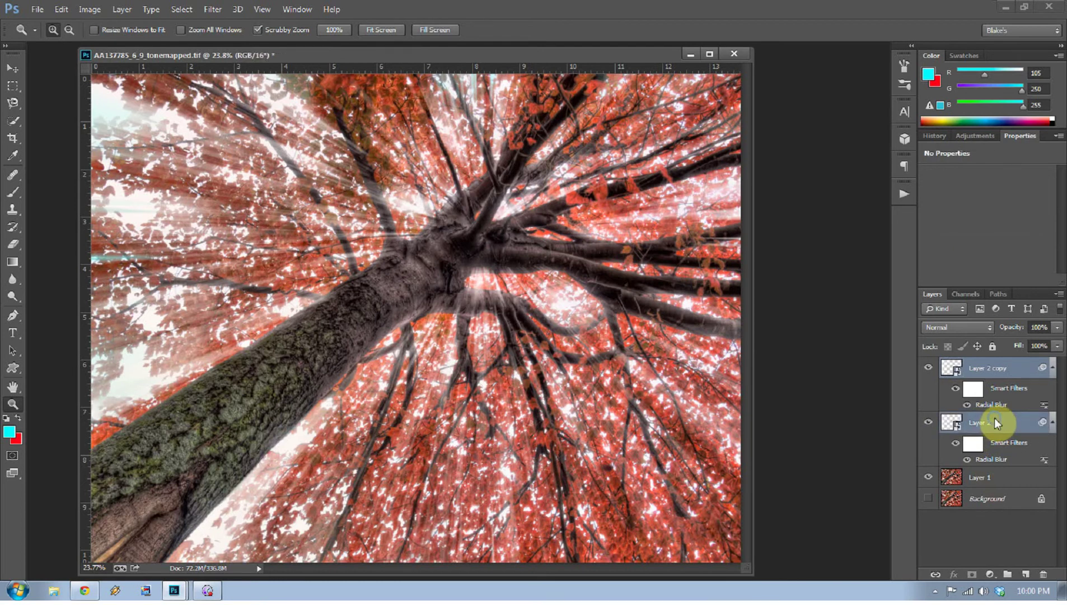
{"action": "right_click", "coordinate": [994, 418]}
{"action": "left_click", "coordinate": [848, 369]}
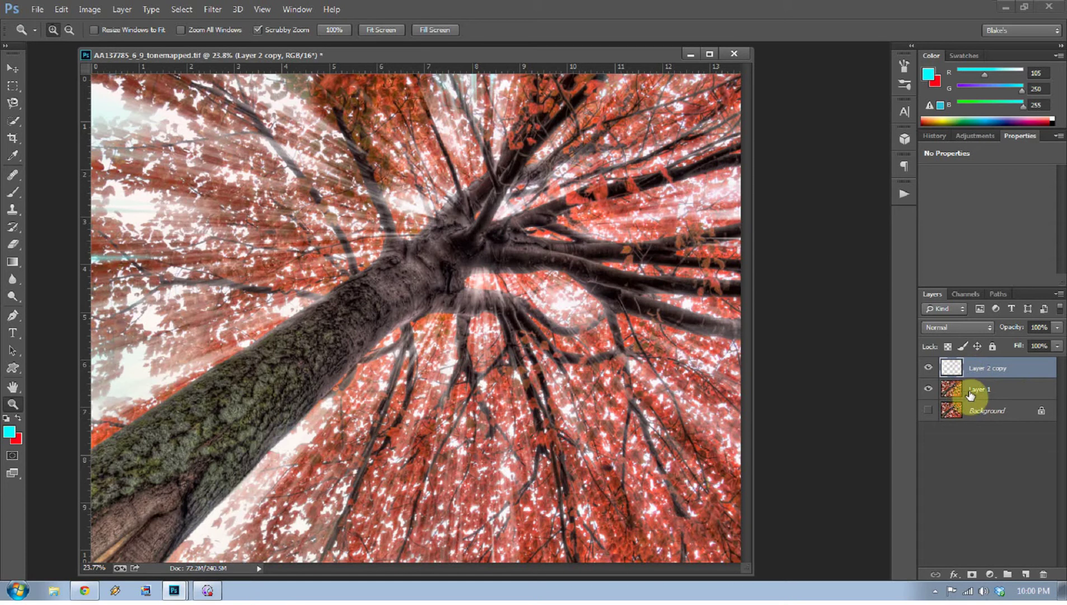
- From Layer 1, select the Shadows tonal range with Color Range
{"action": "left_click", "coordinate": [966, 391]}
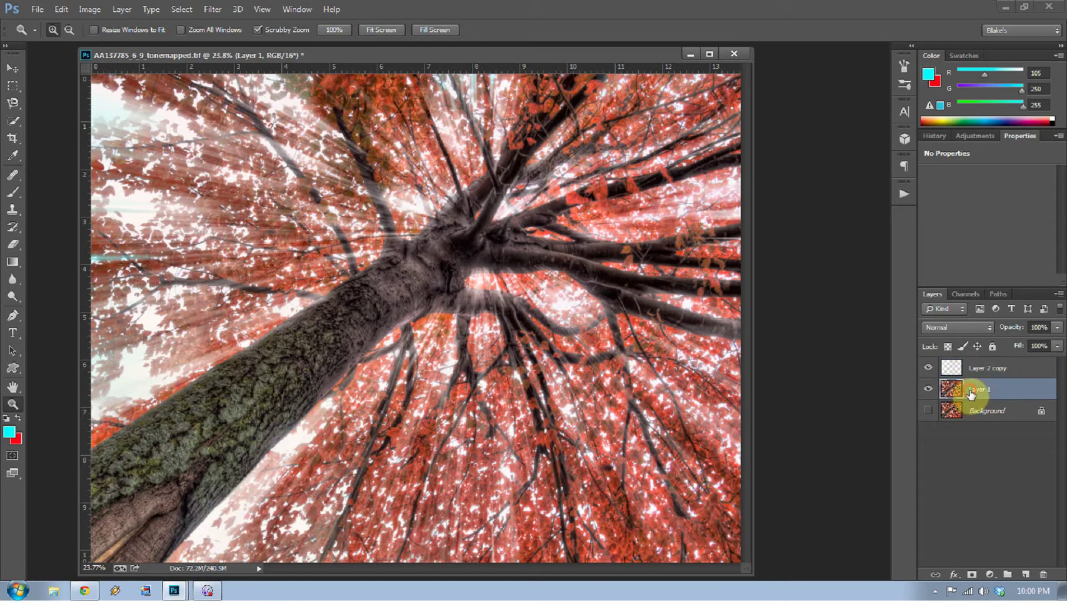
{"action": "left_click", "coordinate": [182, 9]}
{"action": "left_click", "coordinate": [185, 138]}
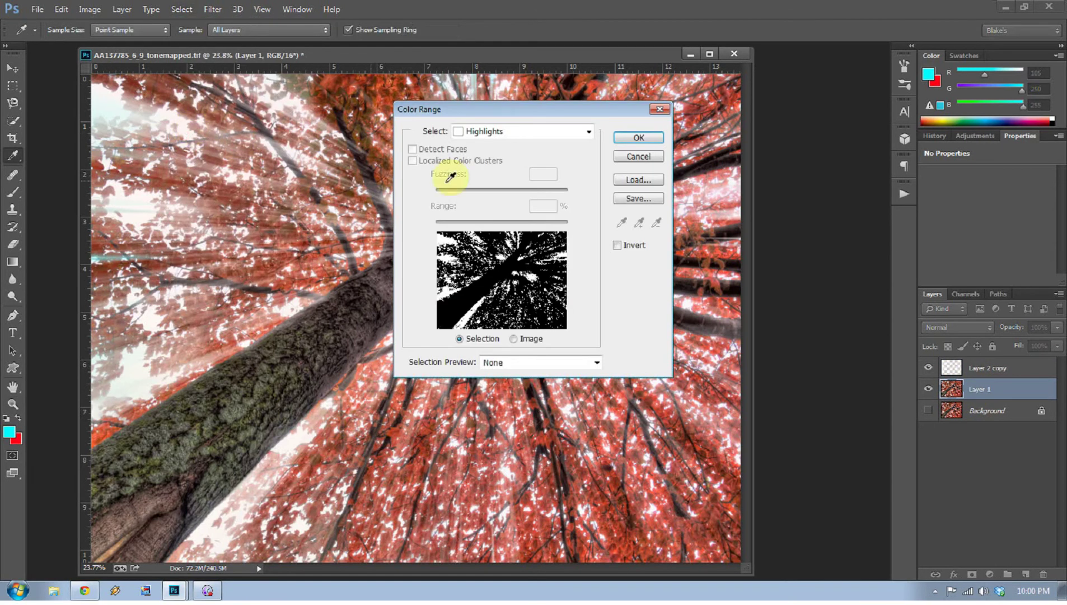
{"action": "left_click", "coordinate": [528, 135]}
{"action": "left_click", "coordinate": [491, 273]}
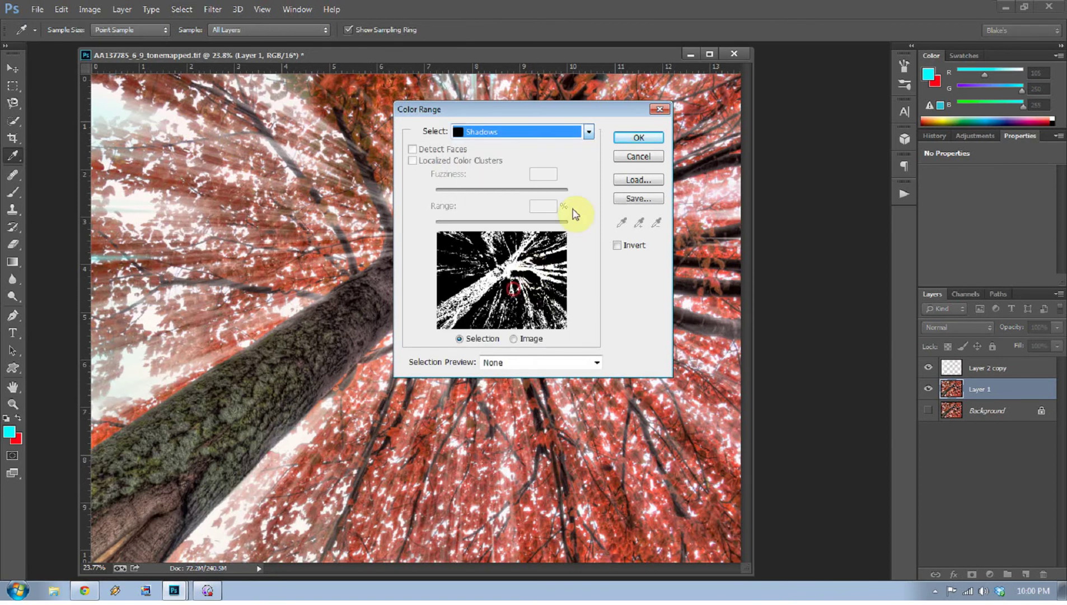
{"action": "left_click", "coordinate": [638, 137]}
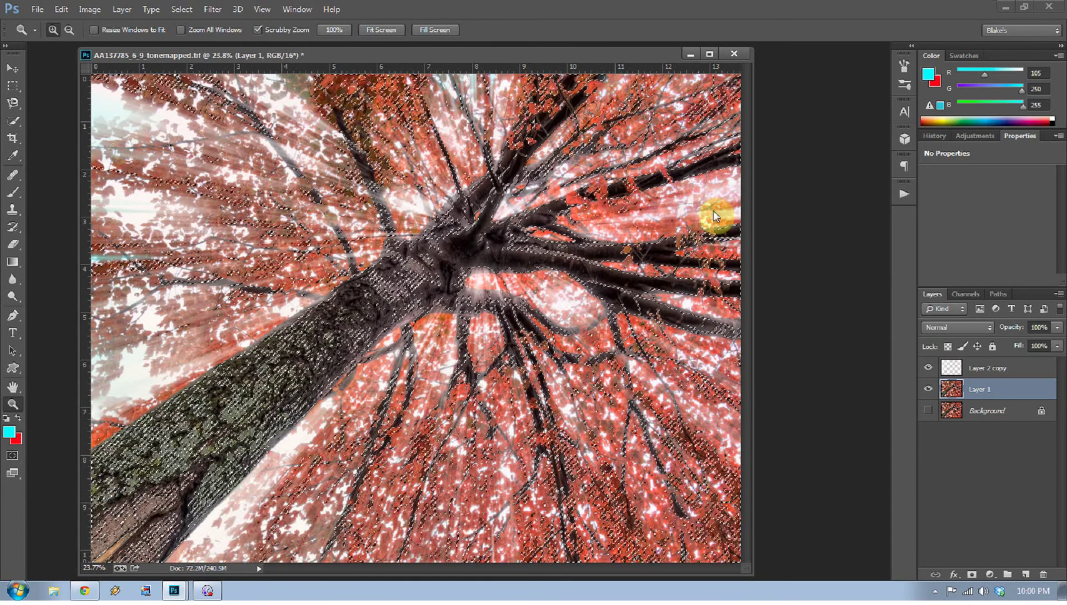
- Add the shadows selection as a layer mask on Layer 2 copy, checking it on and off
{"action": "left_click", "coordinate": [1016, 368]}
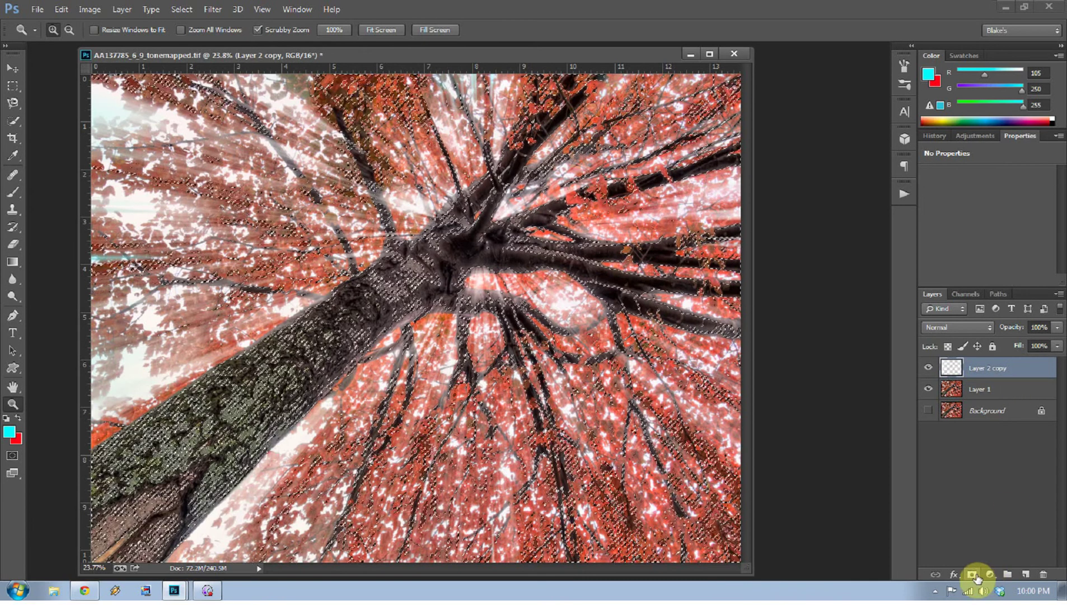
{"action": "left_click", "coordinate": [973, 575]}
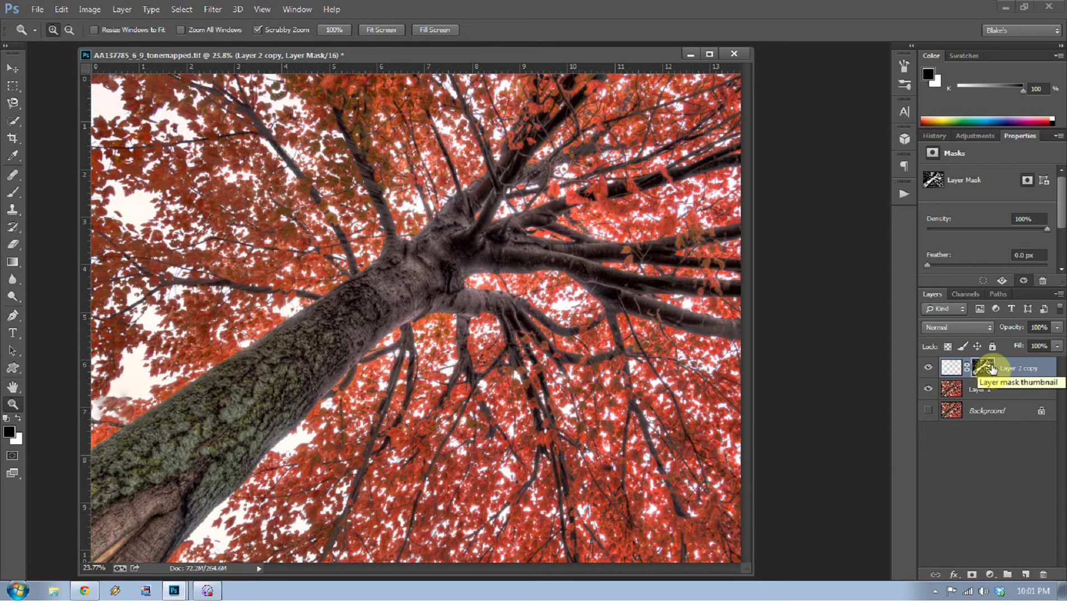
{"action": "left_click_drag", "start_coordinate": [993, 369], "coordinate": [994, 373]}
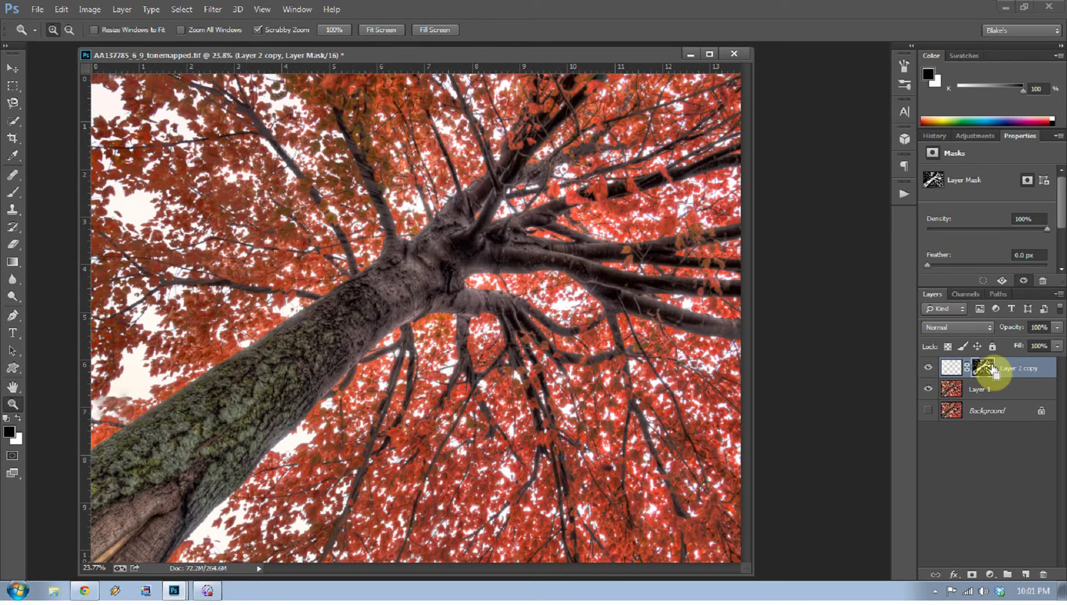
{"action": "left_click", "coordinate": [995, 369], "text": "shift"}
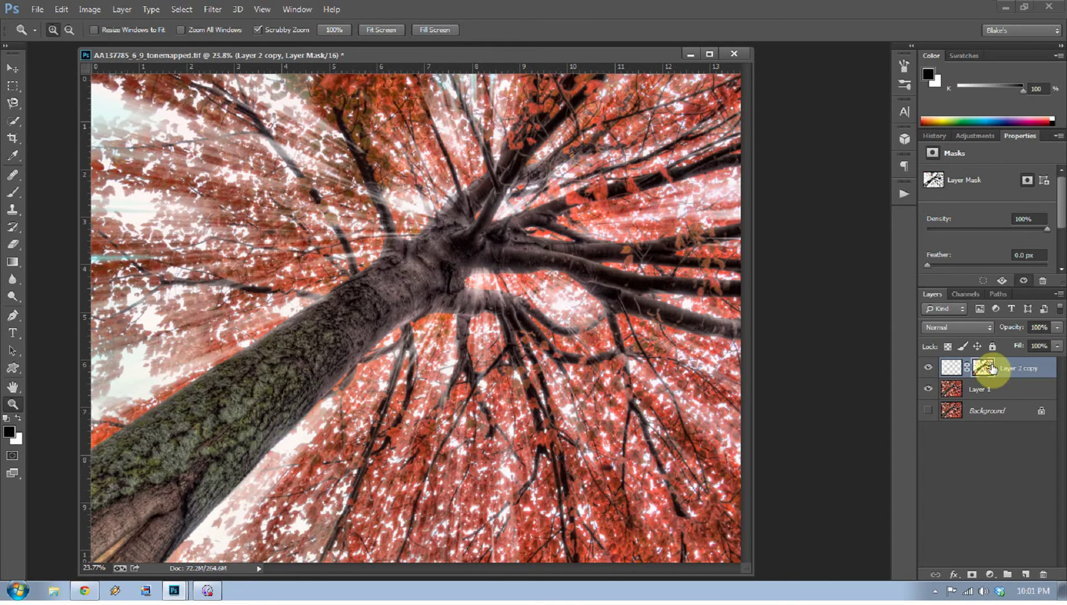
{"action": "left_click", "coordinate": [991, 367], "text": "shift"}
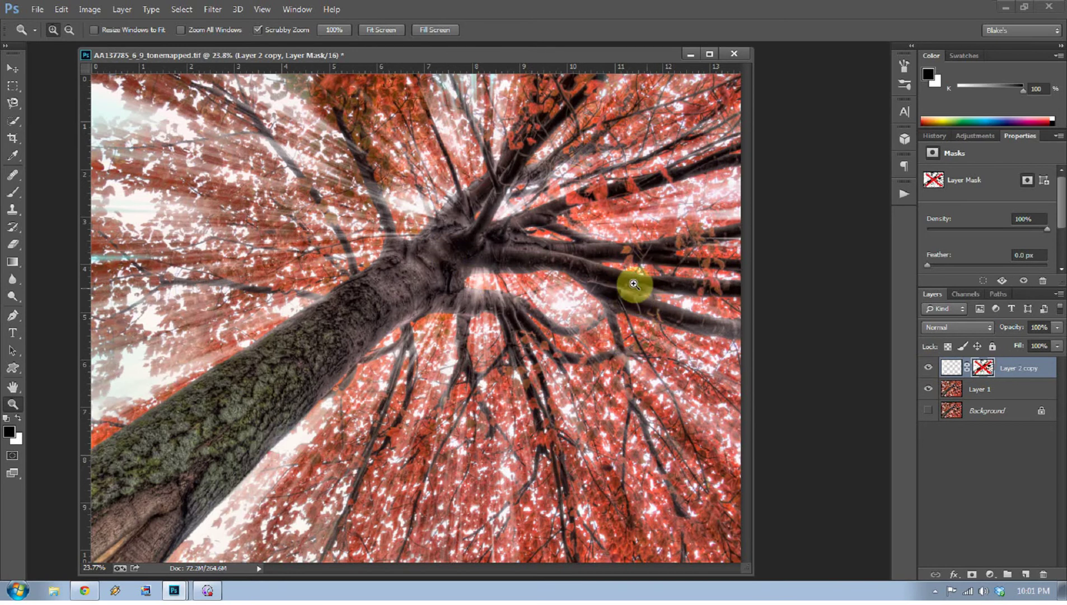
{"action": "left_click", "coordinate": [983, 367], "text": "shift"}
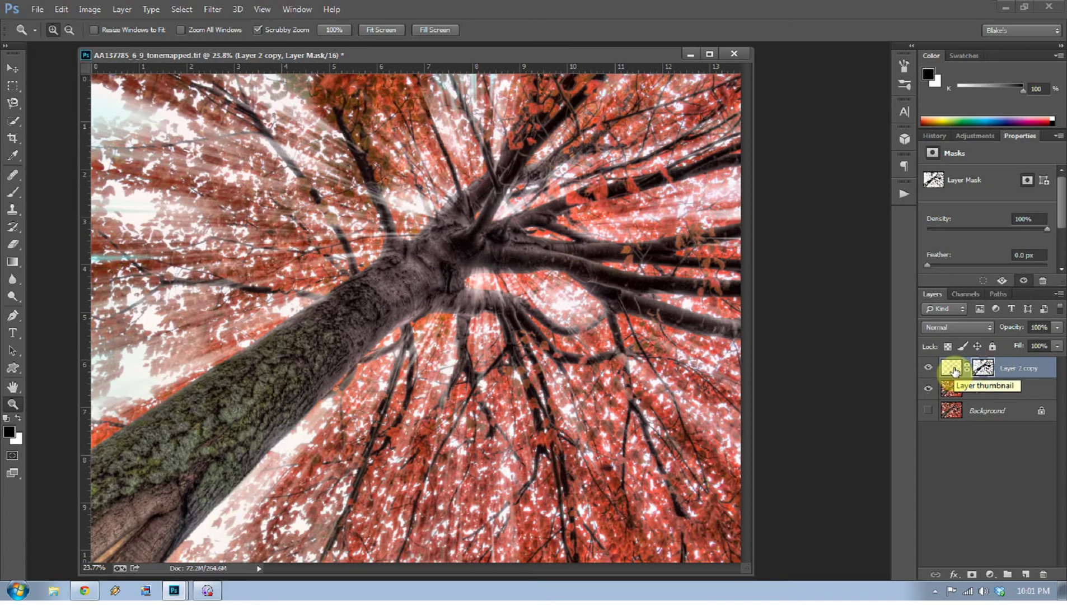
{"action": "left_click", "coordinate": [953, 369]}
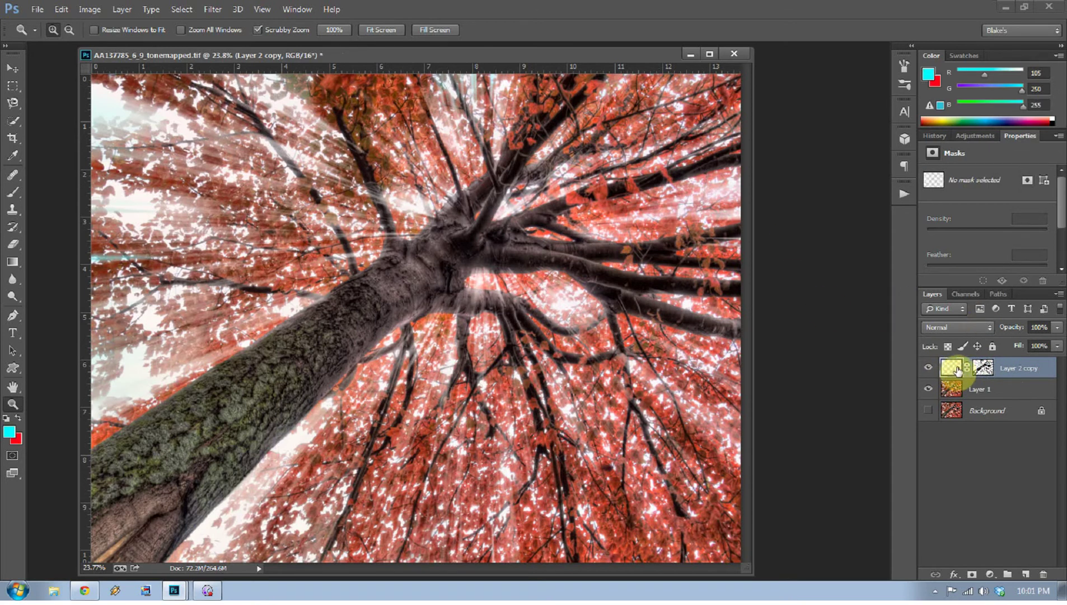
- Apply a Gaussian Blur with an 8.0-pixel radius to Layer 2 copy
{"action": "left_click", "coordinate": [213, 9]}
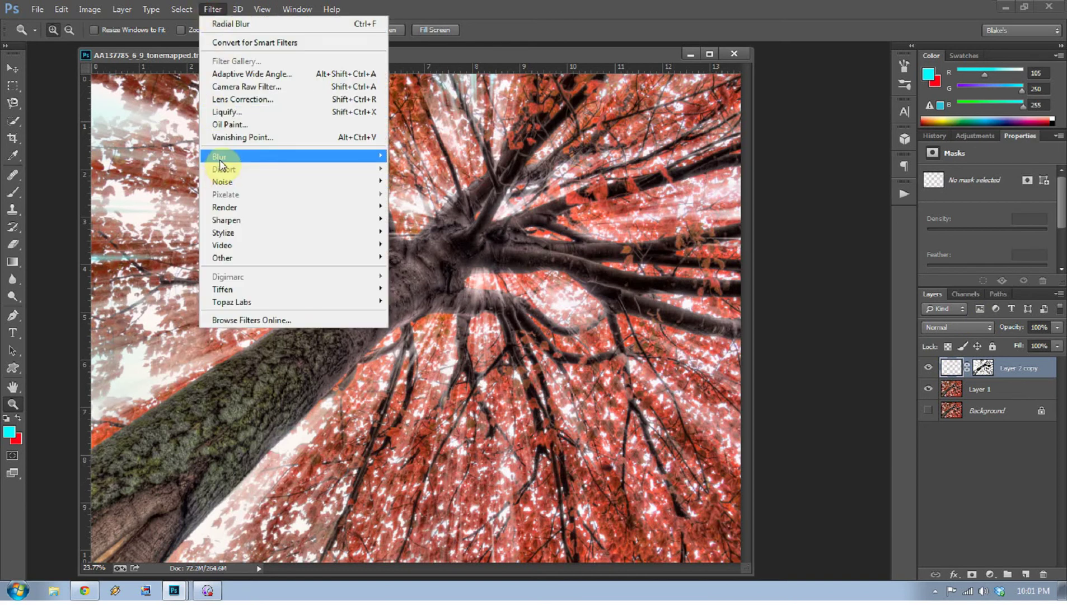
{"action": "mouse_move", "coordinate": [220, 158]}
{"action": "left_click", "coordinate": [147, 250]}
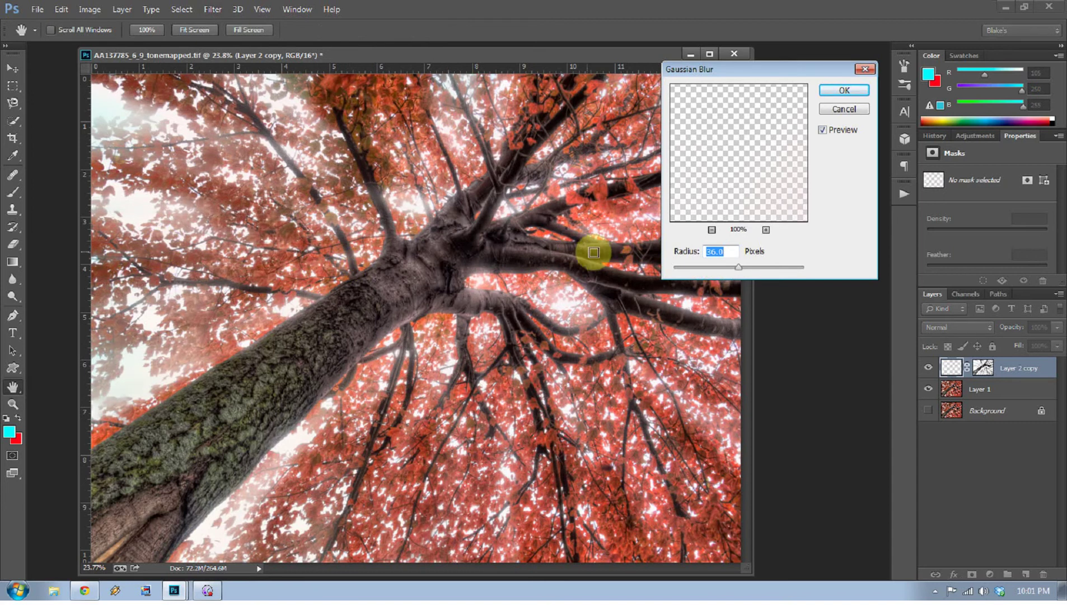
{"action": "left_click_drag", "start_coordinate": [739, 269], "coordinate": [610, 267]}
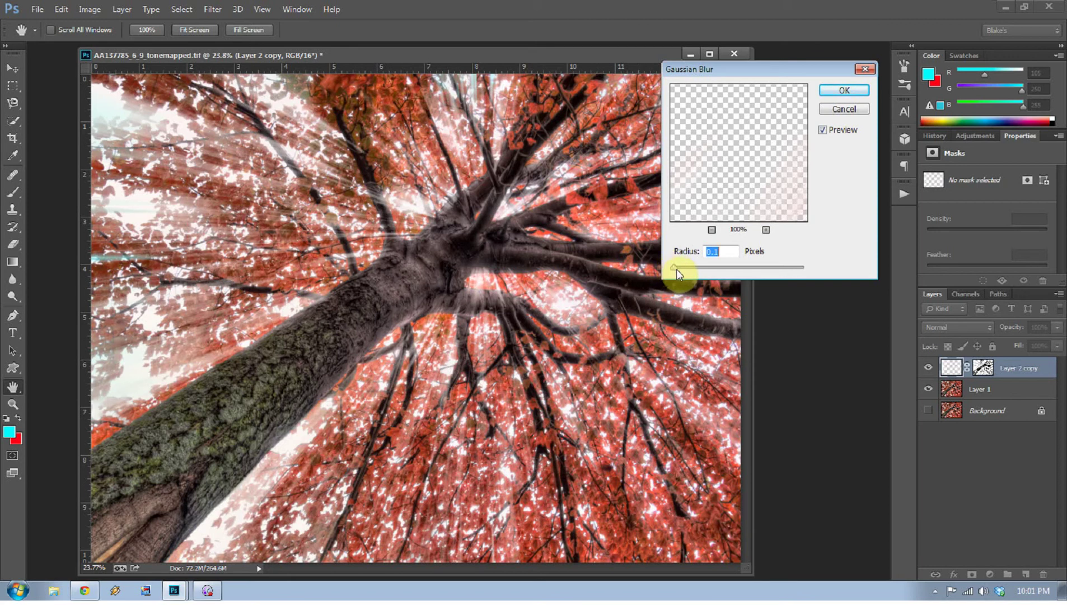
{"action": "left_click_drag", "start_coordinate": [675, 268], "coordinate": [721, 276]}
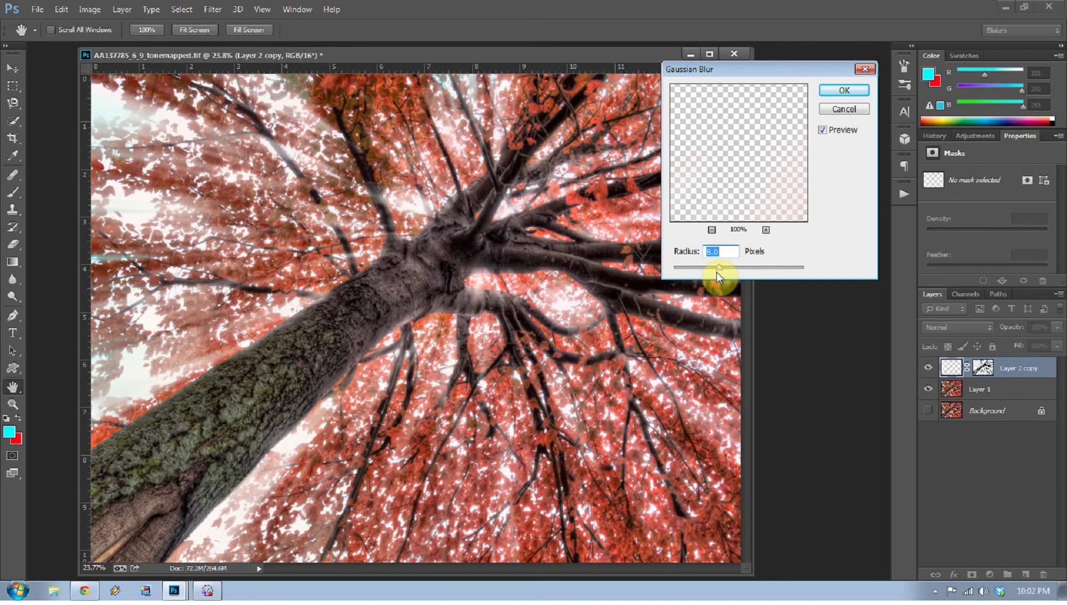
{"action": "left_click", "coordinate": [847, 91]}
{"action": "key", "text": "z"}
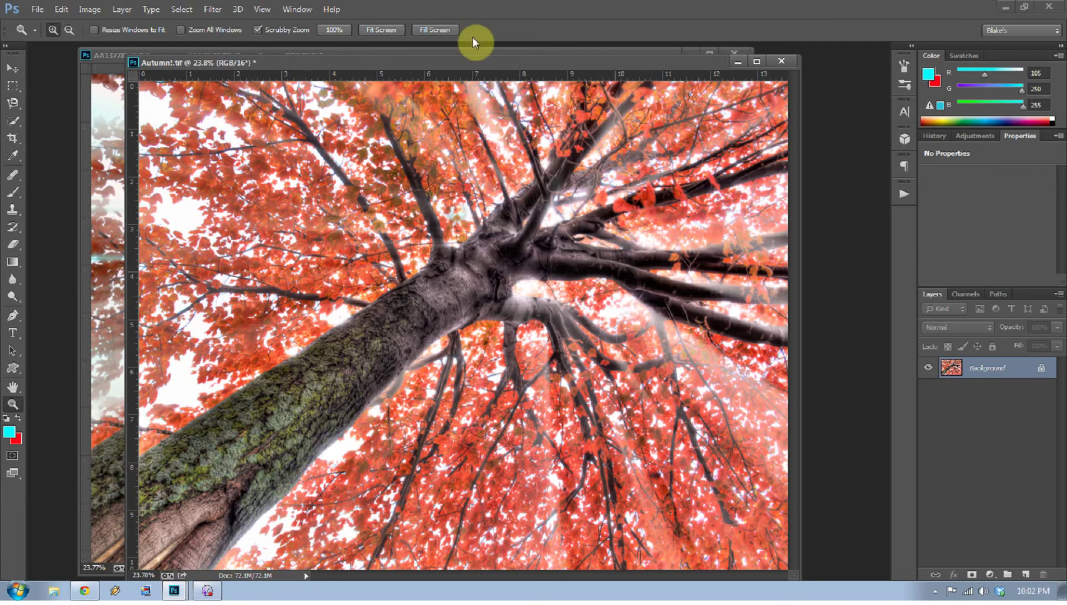
{"action": "left_click_drag", "start_coordinate": [459, 61], "coordinate": [1013, 59]}
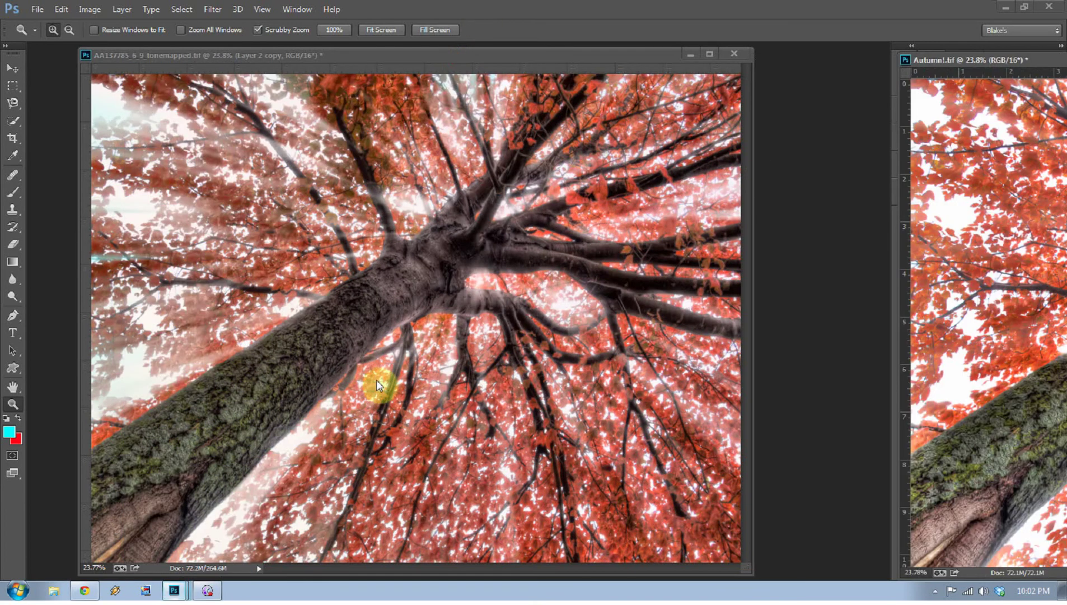
{"action": "left_click", "coordinate": [664, 60]}
{"action": "left_click", "coordinate": [1020, 66]}
{"action": "key", "text": "shift+Tab"}
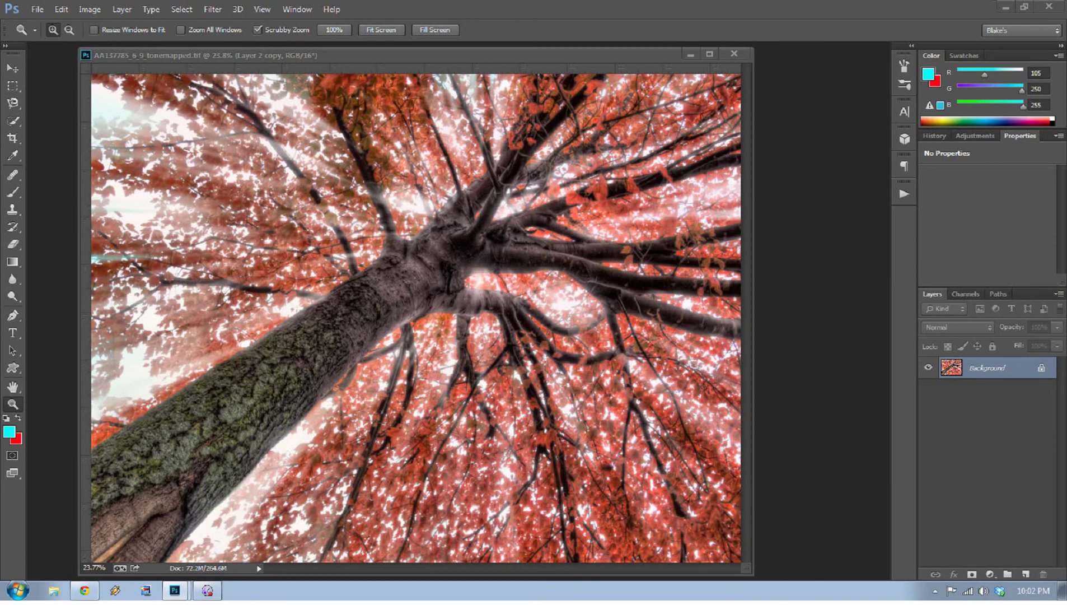
{"action": "left_click", "coordinate": [620, 54]}
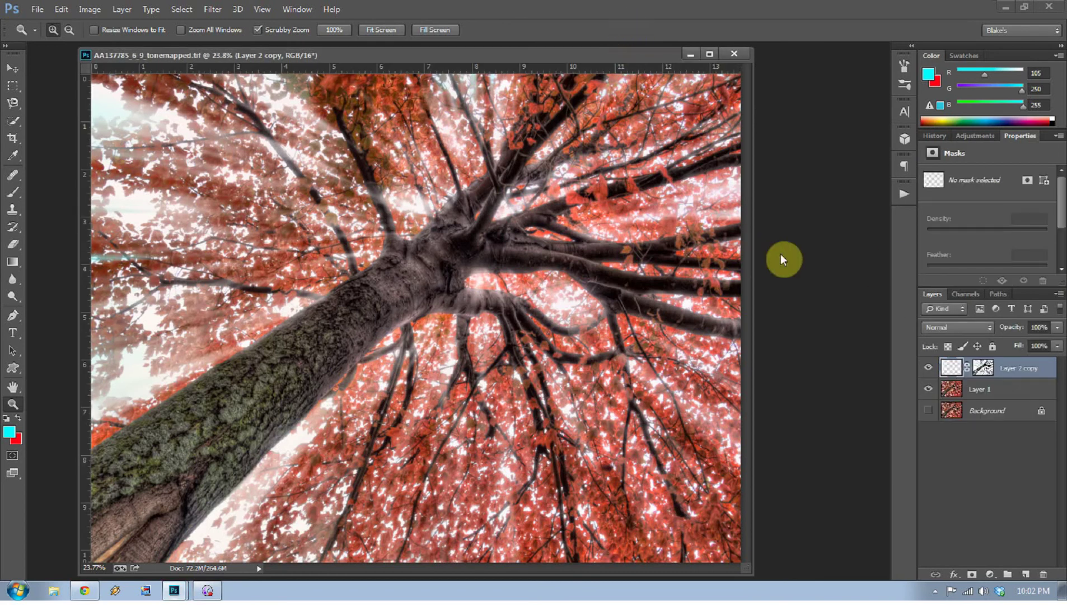
- Paint black on Layer 2 copy's mask with a 3100-pixel brush over the lower trunk
{"action": "left_click", "coordinate": [981, 370]}
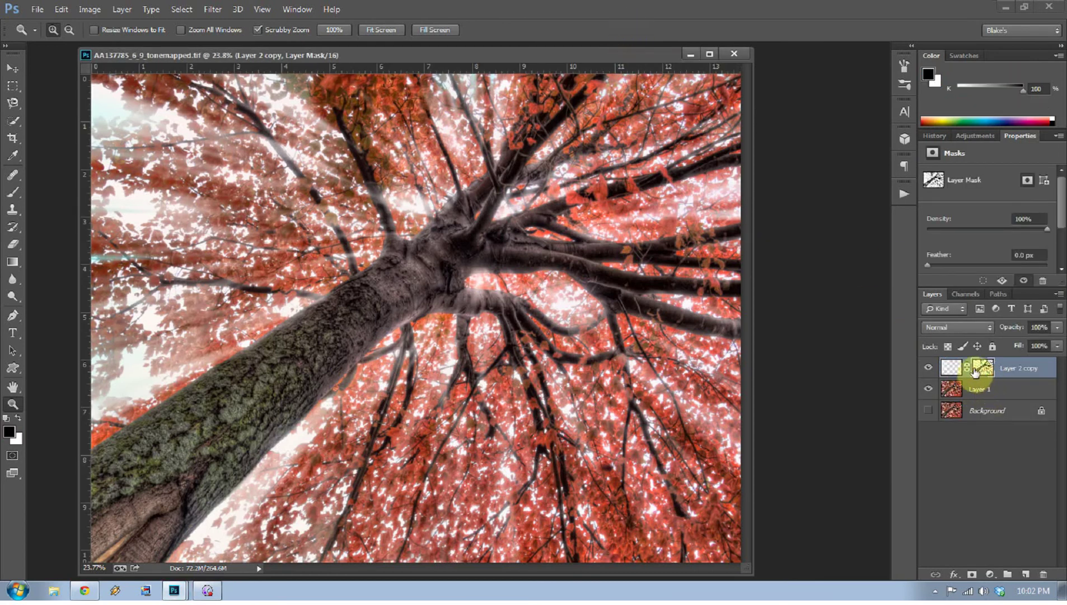
{"action": "key", "text": "b"}
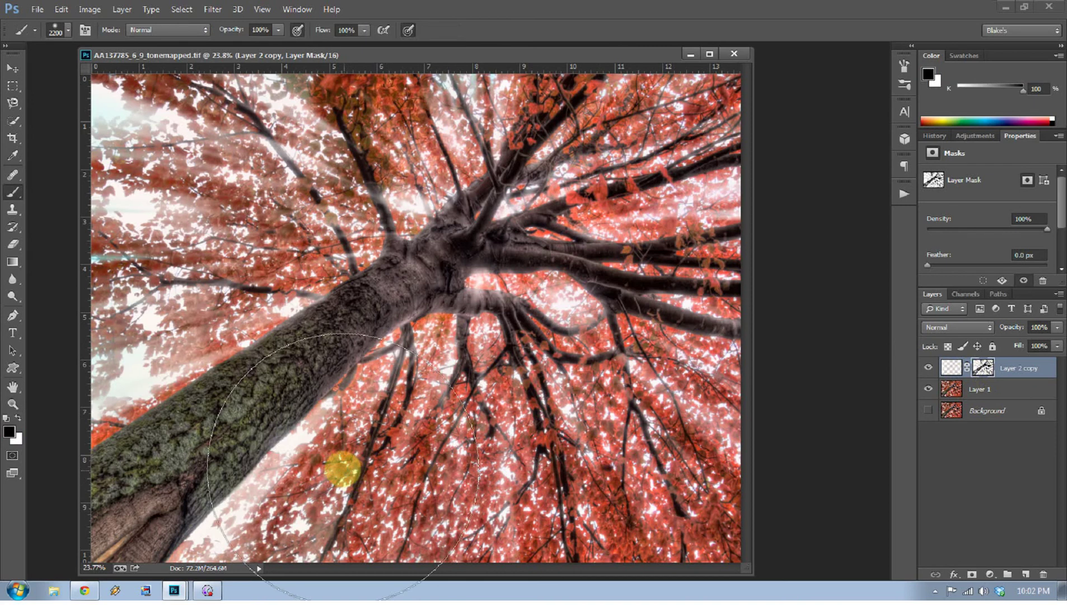
{"action": "key", "text": "bracketright"}
{"action": "key", "text": "bracketright"}
{"action": "key", "text": "bracketright"}
{"action": "key", "text": "bracketright"}
{"action": "key", "text": "bracketright"}
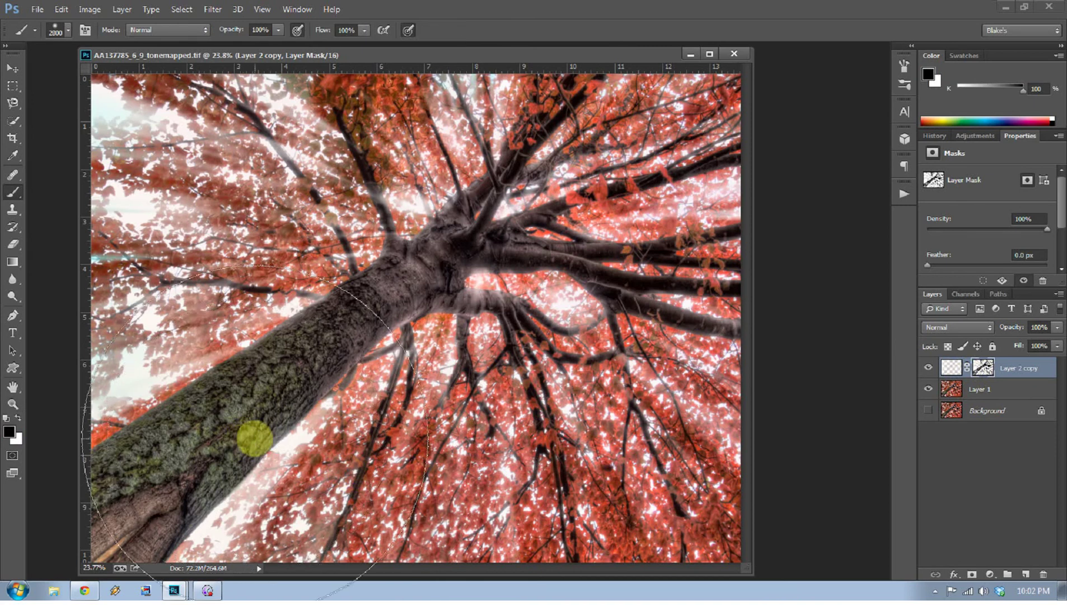
{"action": "key", "text": "bracketright"}
{"action": "key", "text": "bracketright"}
{"action": "key", "text": "bracketright"}
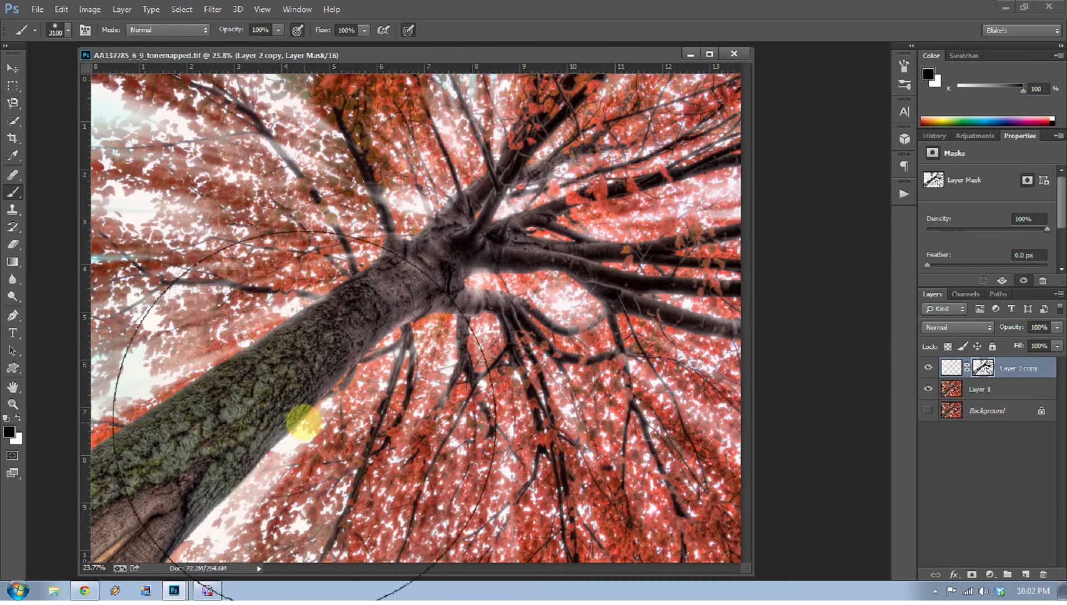
{"action": "left_click_drag", "start_coordinate": [303, 421], "coordinate": [328, 478]}
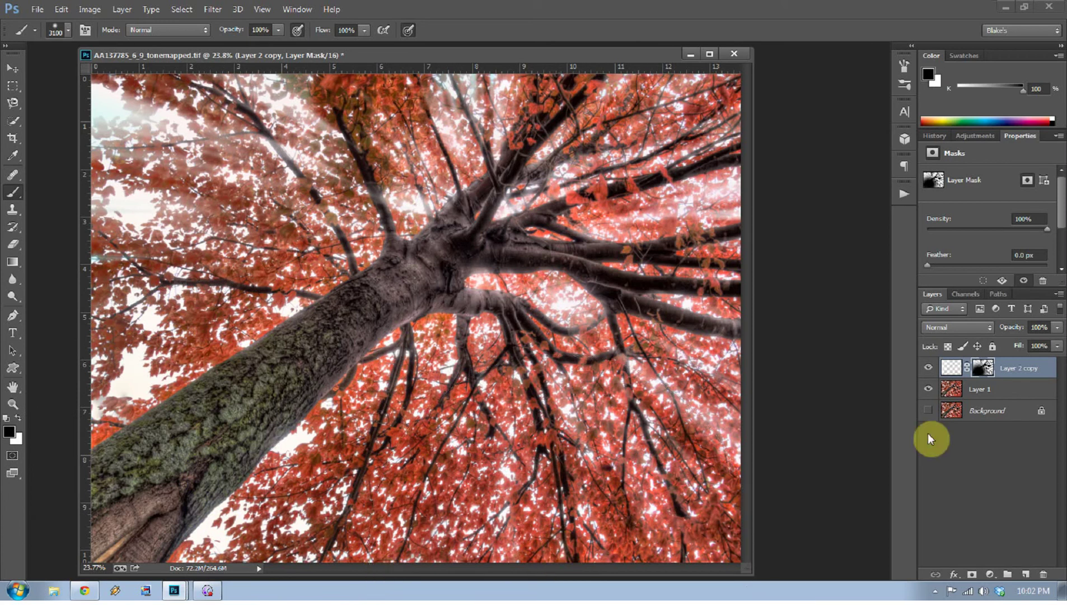
- Add a Curves adjustment layer, raising an upper point and slightly lowering a shadow point
{"action": "left_click", "coordinate": [990, 572]}
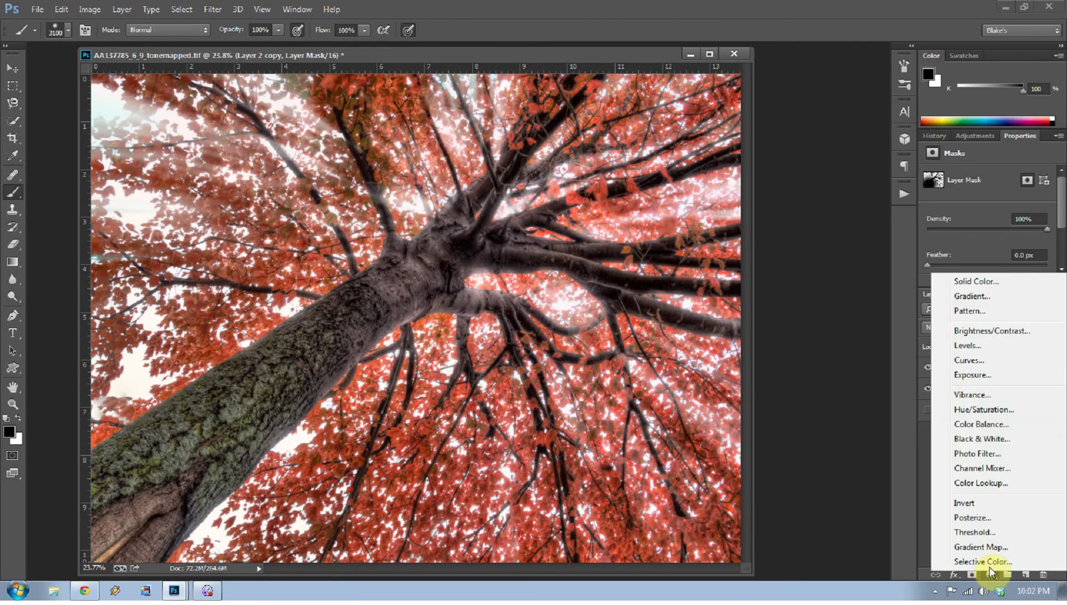
{"action": "left_click", "coordinate": [968, 359]}
{"action": "left_click_drag", "start_coordinate": [1008, 286], "coordinate": [1016, 338]}
{"action": "left_click_drag", "start_coordinate": [1022, 233], "coordinate": [1019, 228]}
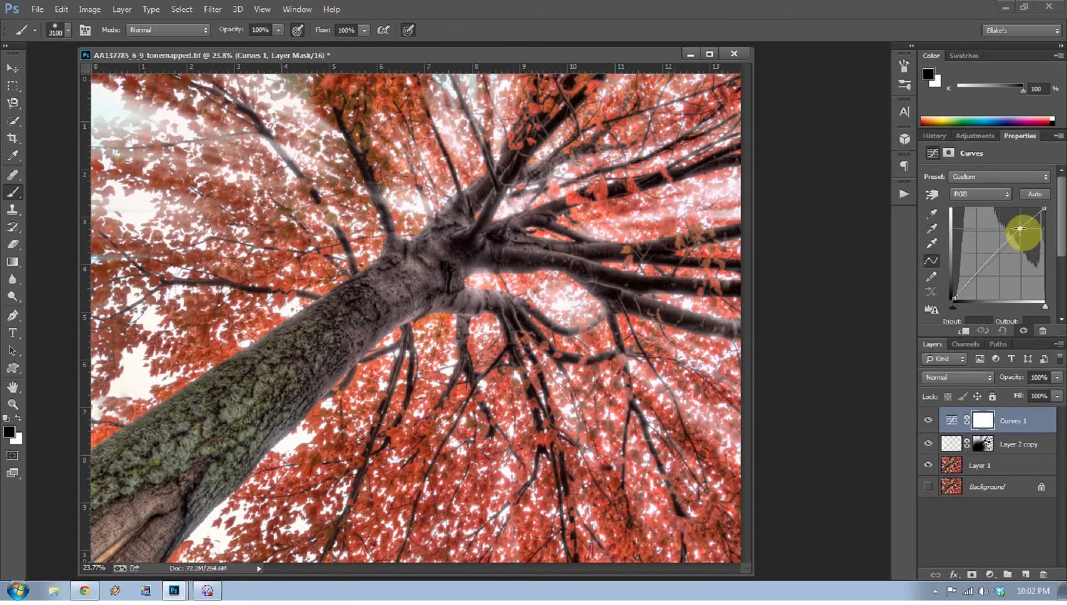
{"action": "left_click", "coordinate": [976, 278]}
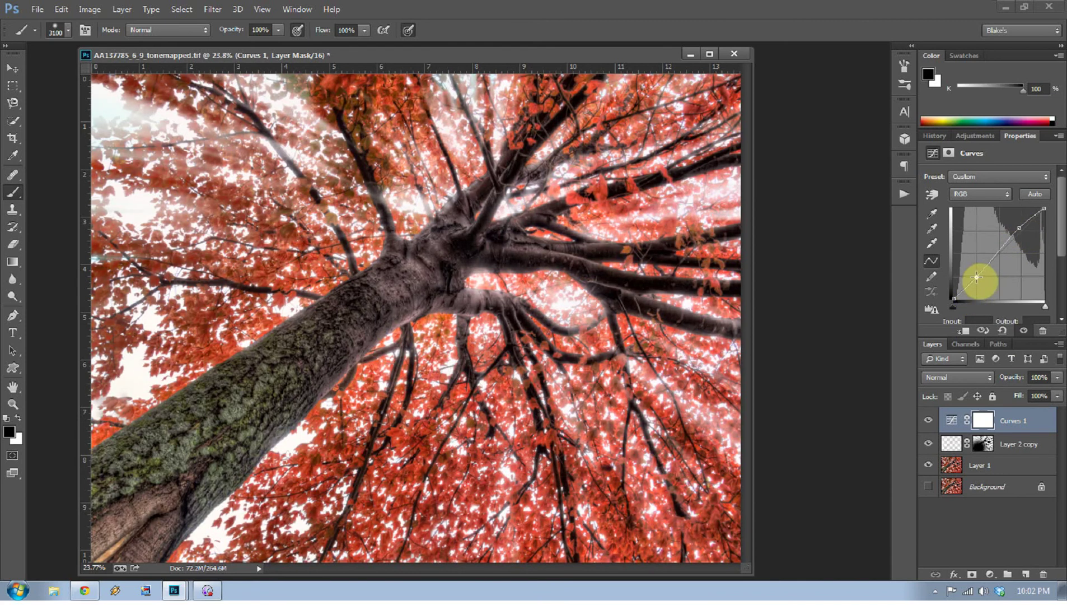
{"action": "left_click_drag", "start_coordinate": [977, 275], "coordinate": [977, 277]}
{"action": "left_click", "coordinate": [1019, 228]}
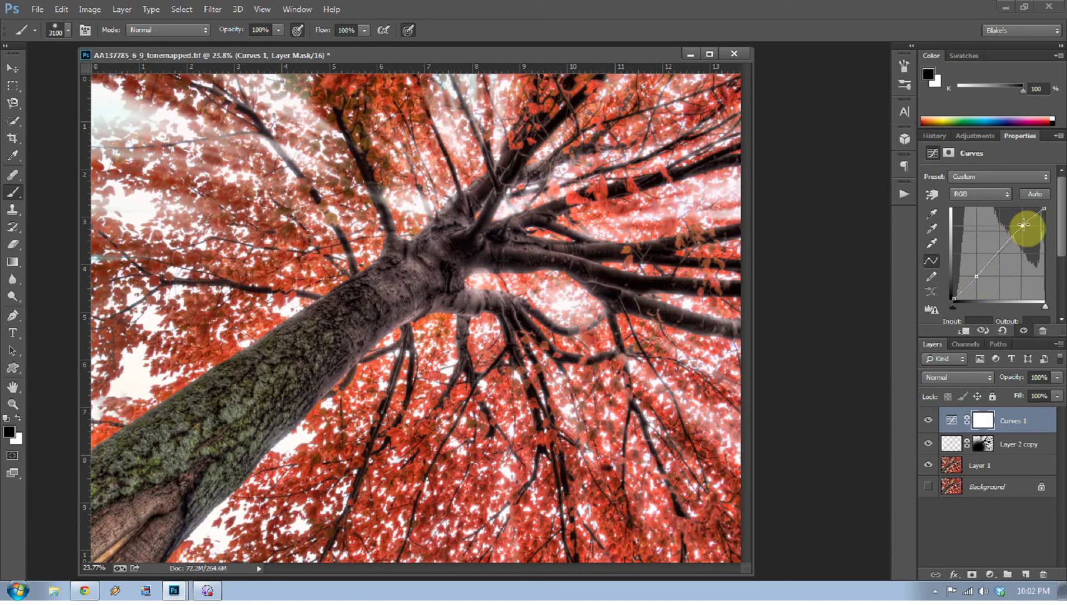
- Add a Hue/Saturation layer sampling the red leaves, with Reds saturation +22 and lightness +12
{"action": "left_click", "coordinate": [990, 575]}
{"action": "left_click", "coordinate": [980, 416]}
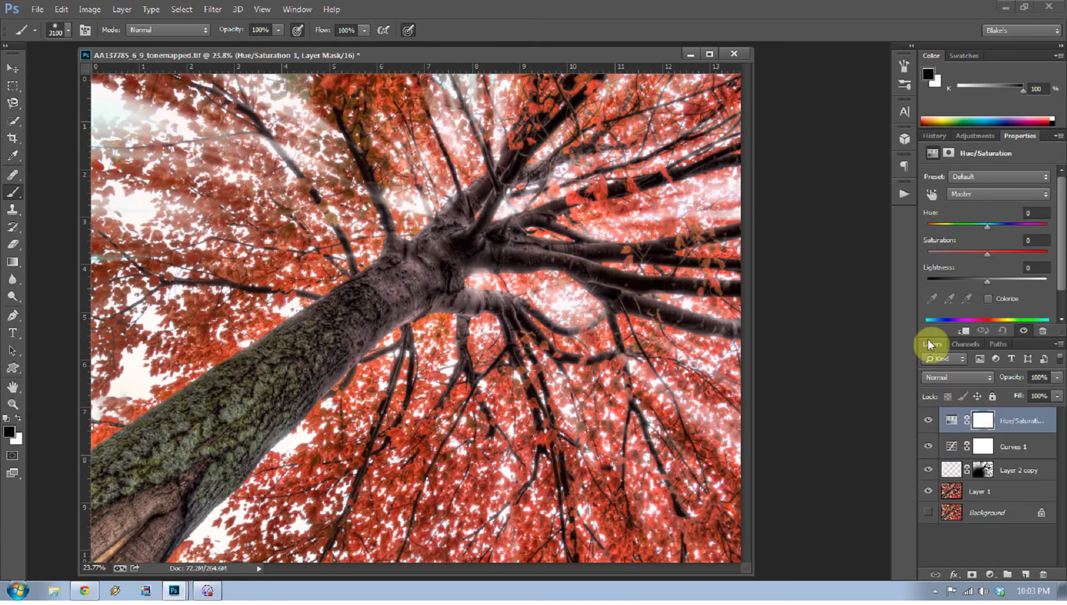
{"action": "left_click", "coordinate": [930, 193]}
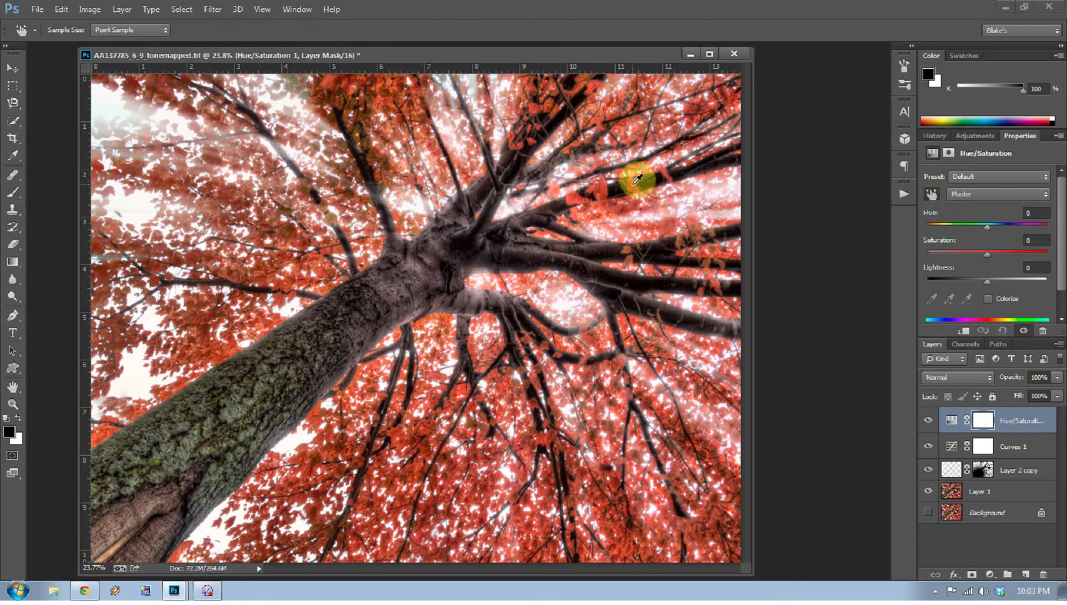
{"action": "mouse_move", "coordinate": [637, 180]}
{"action": "left_mouse_down"}
{"action": "mouse_move", "coordinate": [647, 181]}
{"action": "mouse_move", "coordinate": [634, 190]}
{"action": "mouse_move", "coordinate": [653, 184]}
{"action": "mouse_move", "coordinate": [636, 179]}
{"action": "left_mouse_up"}
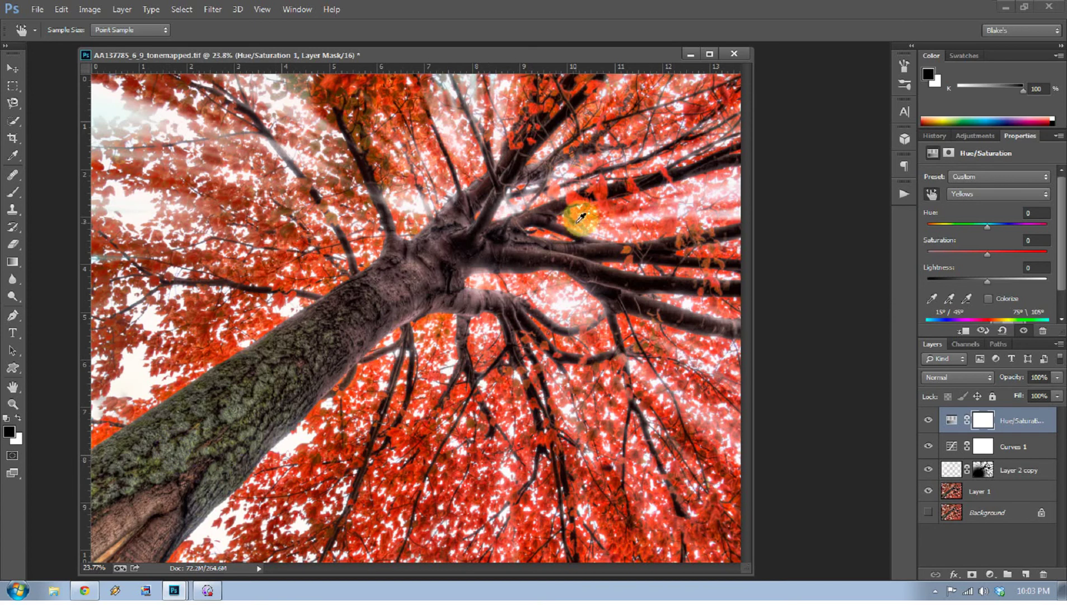
{"action": "left_click_drag", "start_coordinate": [603, 182], "coordinate": [609, 183]}
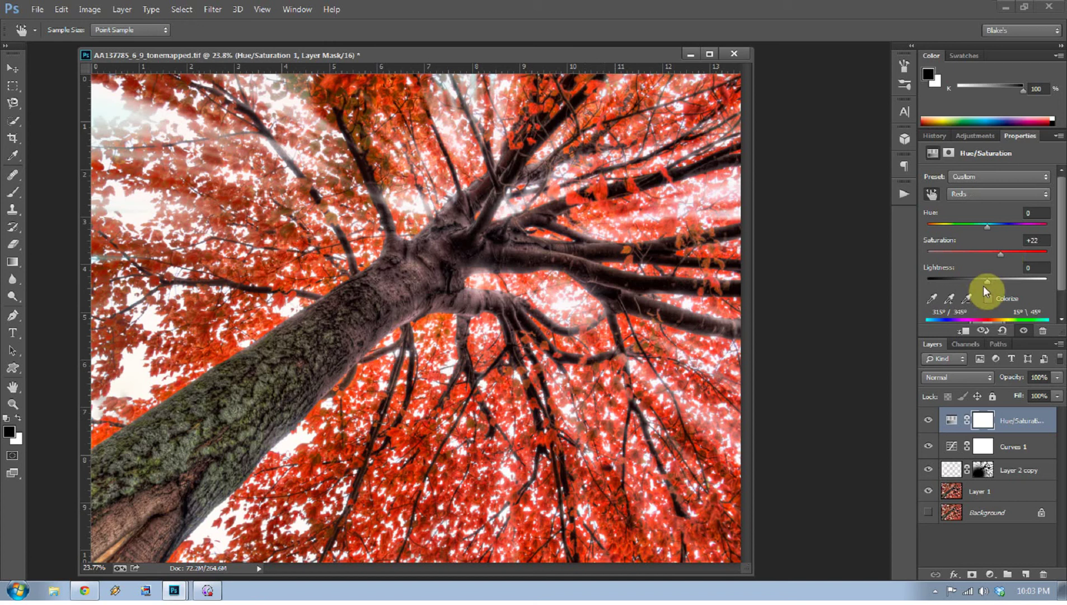
{"action": "left_click_drag", "start_coordinate": [988, 281], "coordinate": [993, 281]}
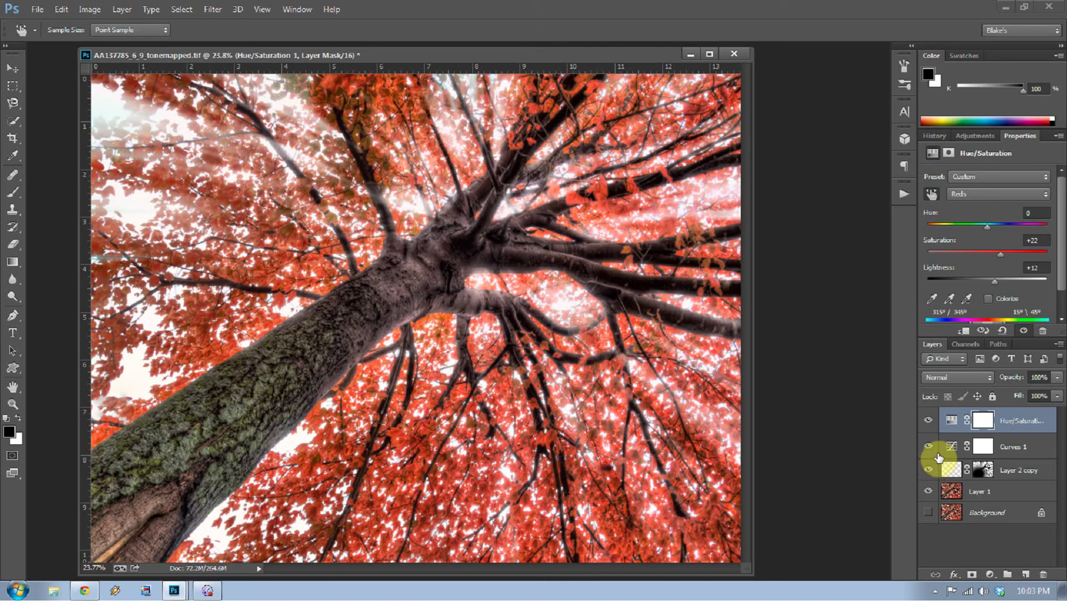
{"action": "left_click", "coordinate": [930, 423]}
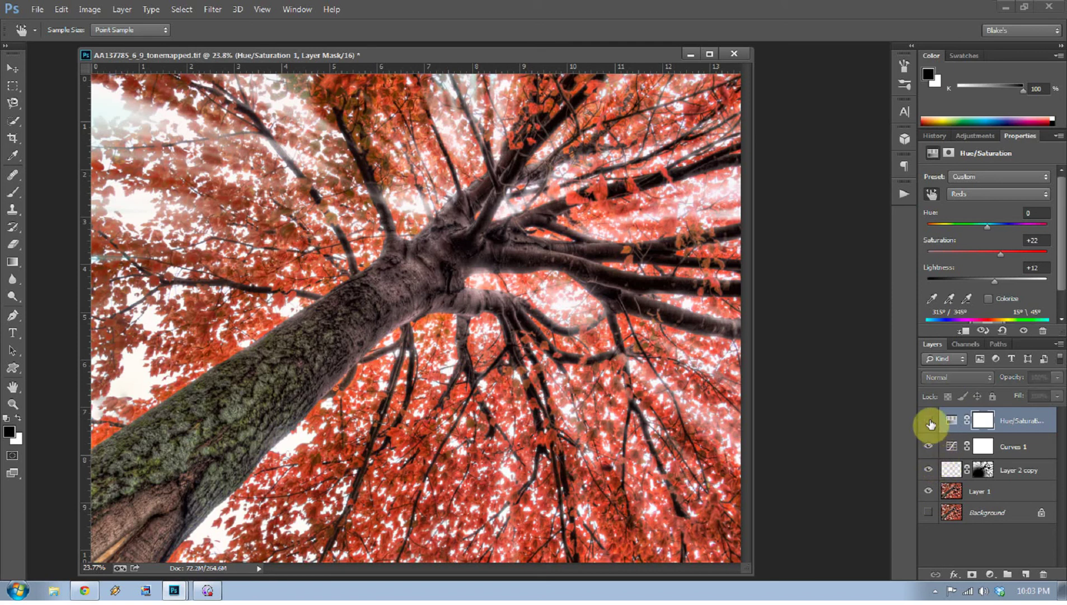
{"action": "left_click", "coordinate": [930, 424]}
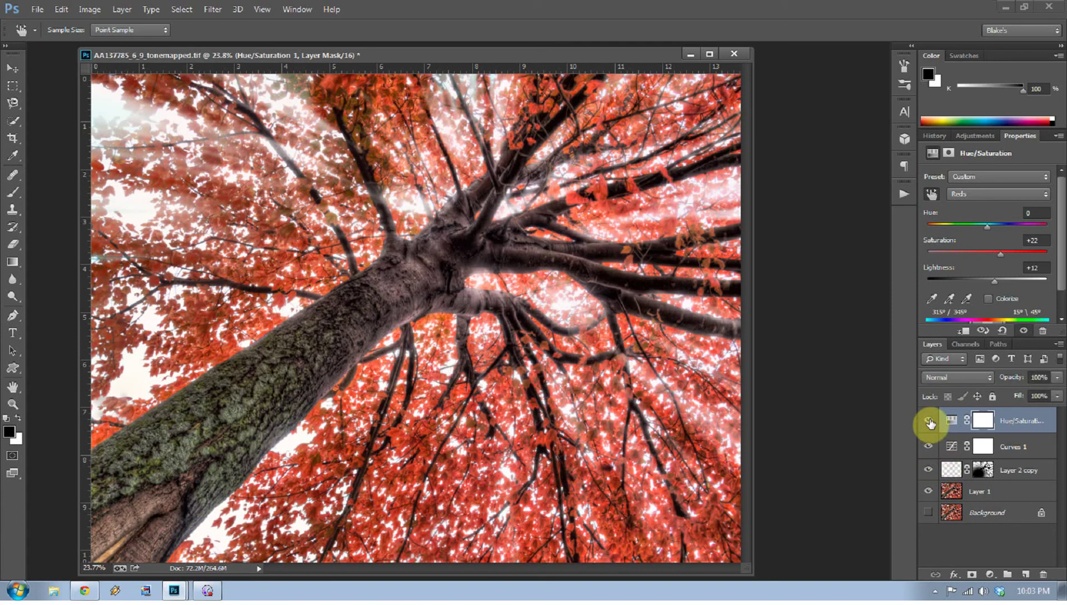
- Sample the trunk's Yellows and set their saturation to +21 and lightness to -9
{"action": "left_click", "coordinate": [928, 194]}
{"action": "left_click", "coordinate": [927, 192]}
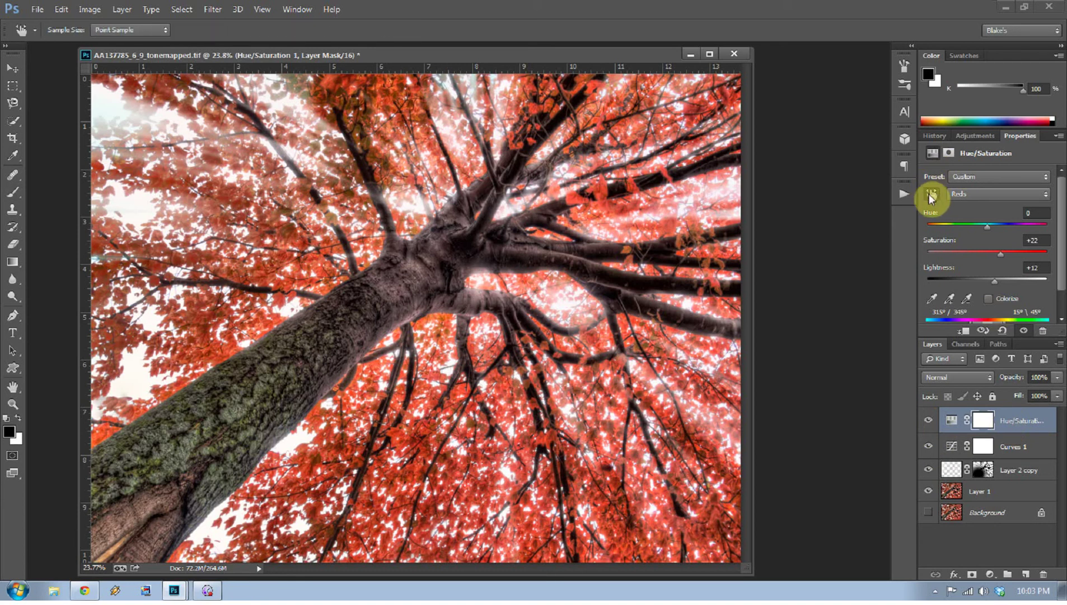
{"action": "left_click", "coordinate": [183, 451]}
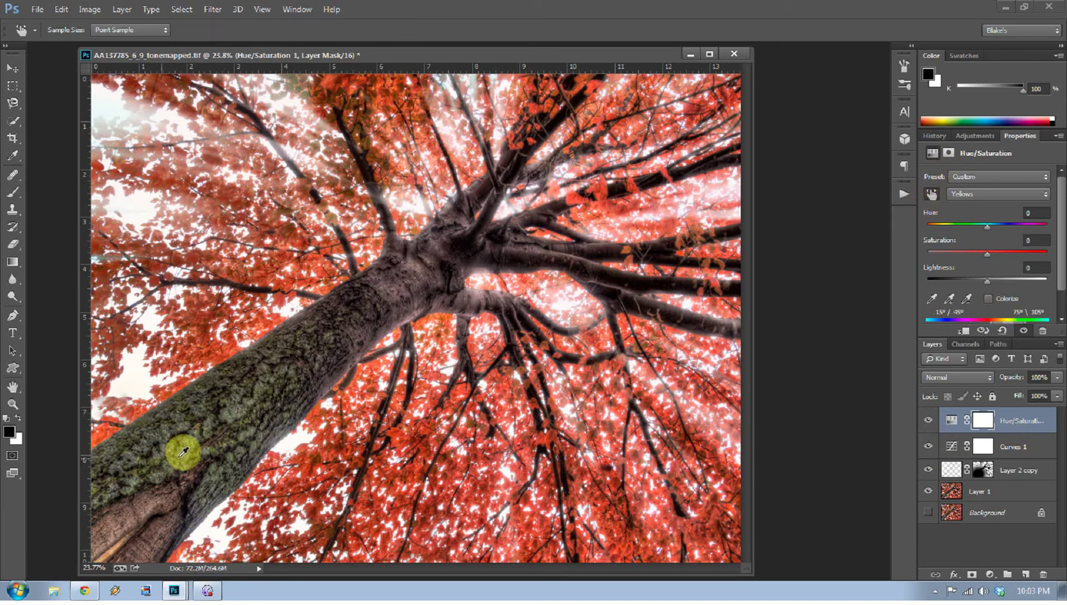
{"action": "left_click_drag", "start_coordinate": [985, 256], "coordinate": [991, 254]}
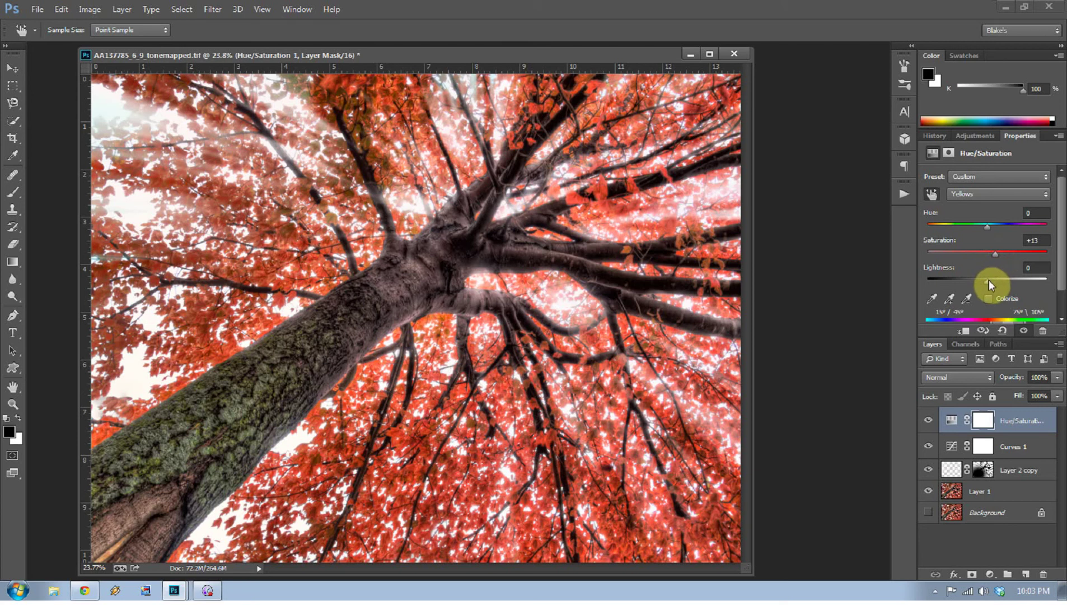
{"action": "mouse_move", "coordinate": [989, 279]}
{"action": "left_mouse_down"}
{"action": "mouse_move", "coordinate": [997, 279]}
{"action": "mouse_move", "coordinate": [976, 271]}
{"action": "left_mouse_up"}
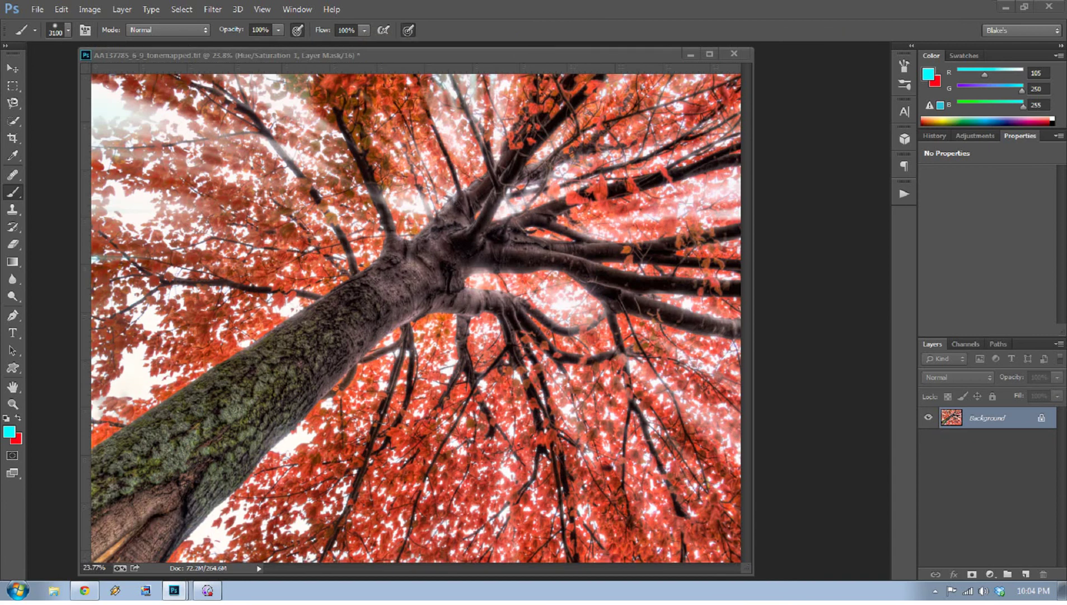
{"action": "left_click", "coordinate": [464, 53]}
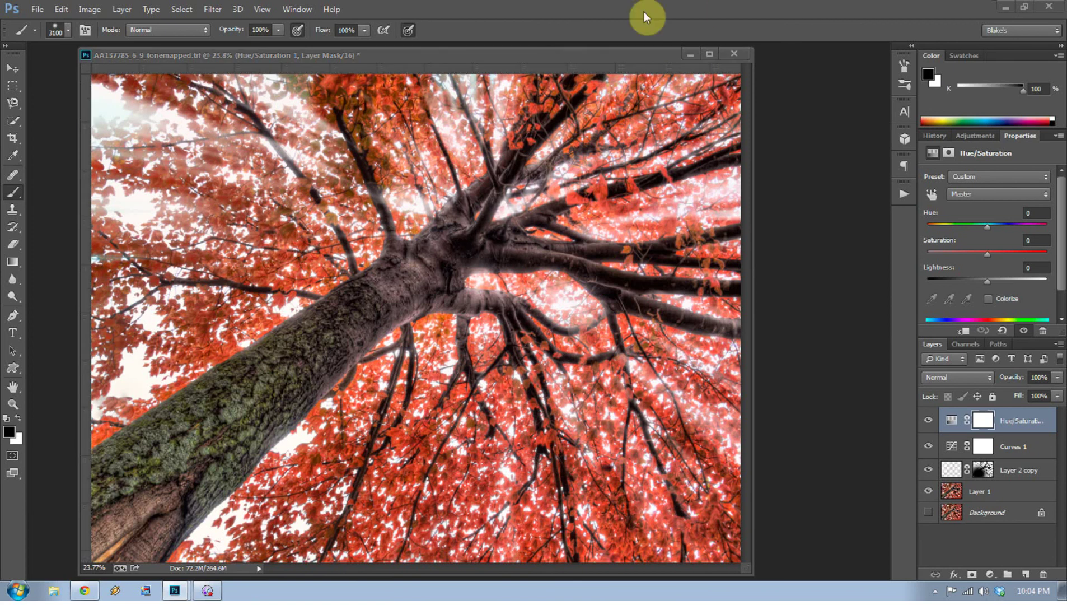
{"action": "left_click", "coordinate": [461, 44]}
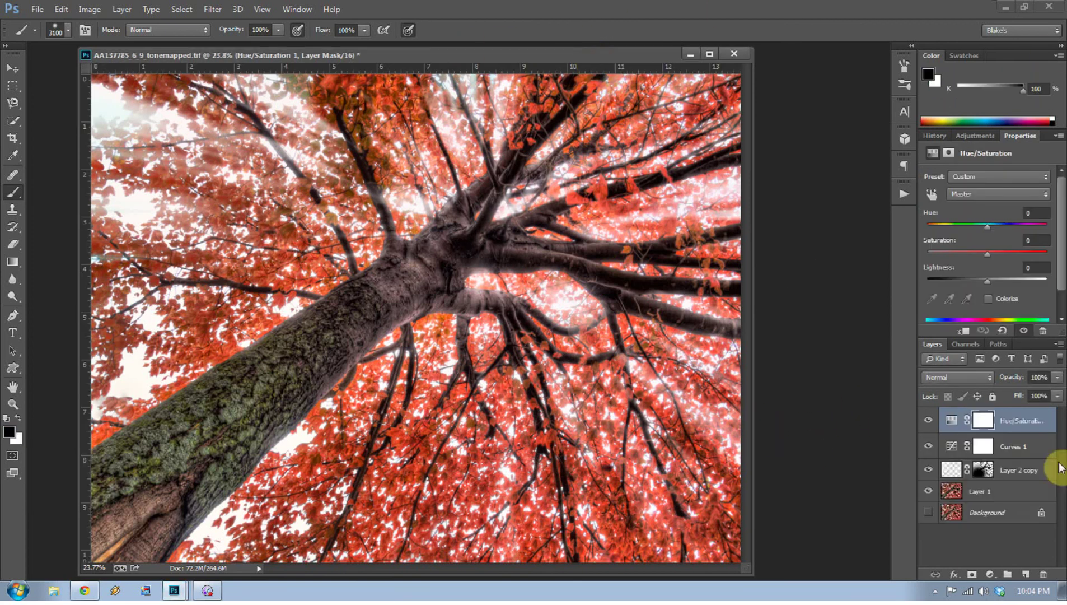
- Duplicate the Layer 2 copy rays layer and lower the copy's opacity to 50%
{"action": "left_click", "coordinate": [952, 469]}
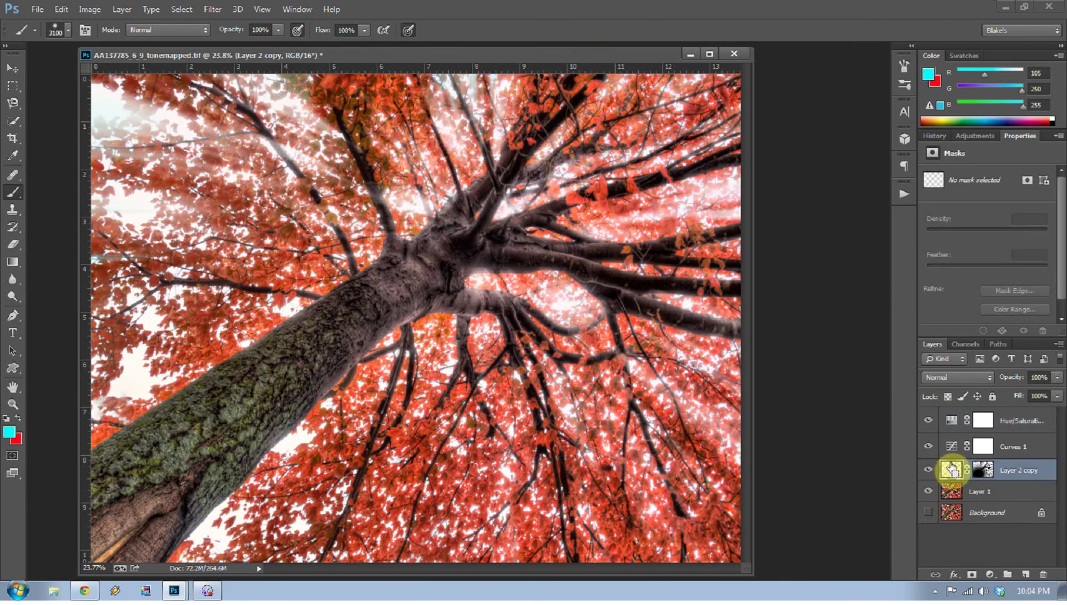
{"action": "key", "text": "ctrl+j"}
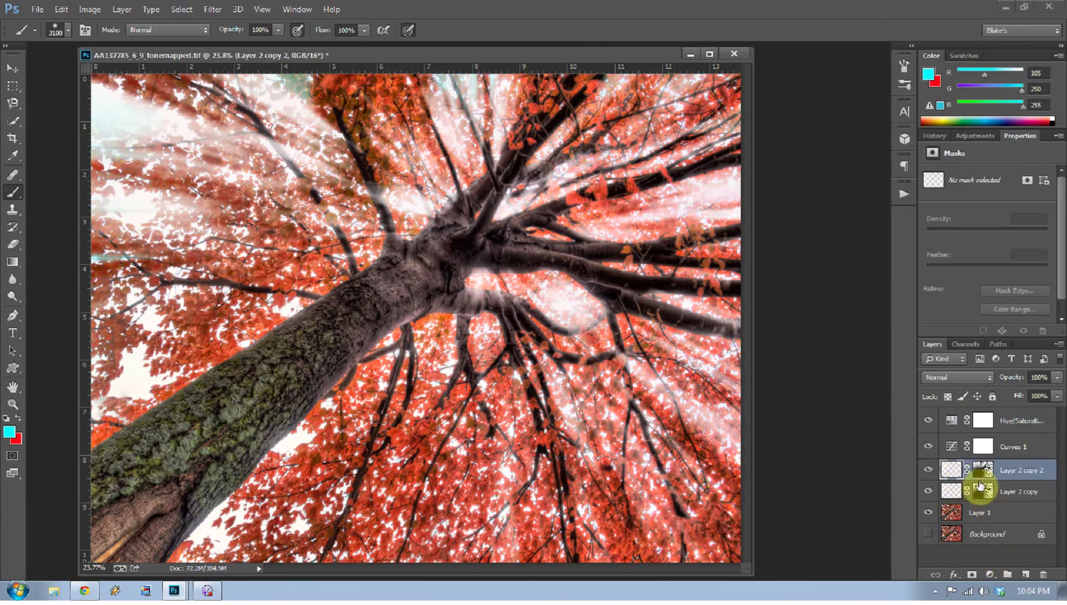
{"action": "left_click", "coordinate": [1058, 377]}
{"action": "left_click_drag", "start_coordinate": [1047, 392], "coordinate": [1033, 396]}
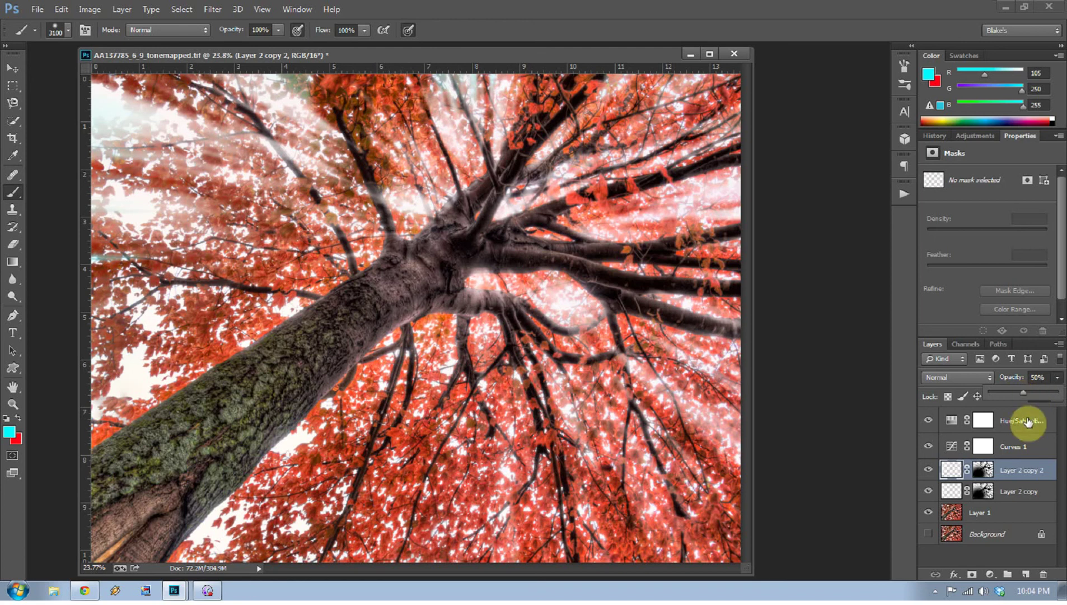
- Set the rays copy's blend mode to Linear Light and toggle its visibility to compare
{"action": "left_click", "coordinate": [988, 374]}
{"action": "left_click", "coordinate": [962, 203]}
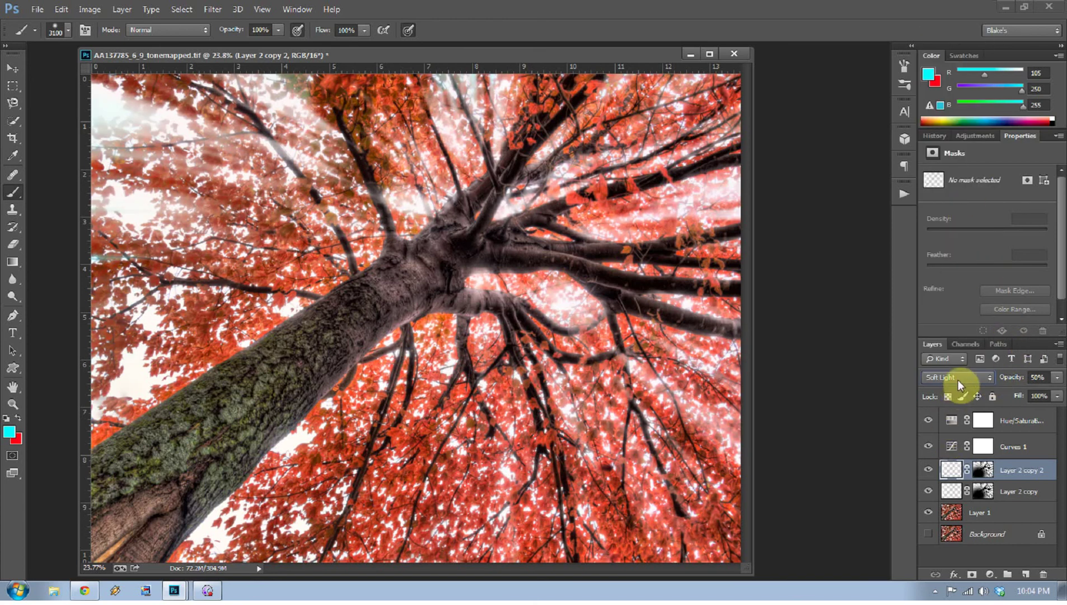
{"action": "scroll", "coordinate": [958, 380], "scroll_direction": "down", "scroll_amount": 2}
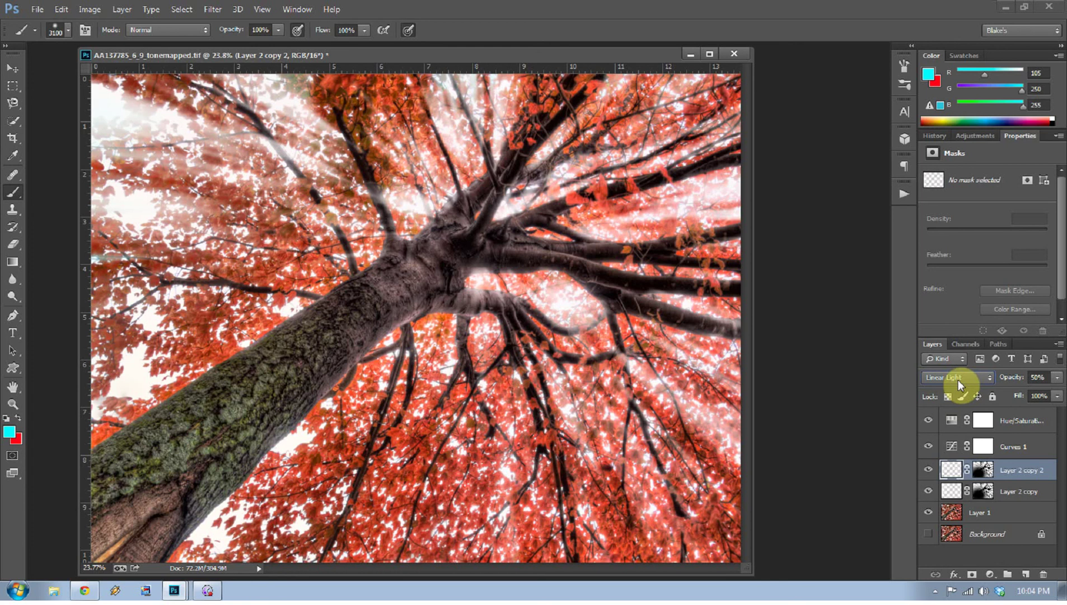
{"action": "left_click", "coordinate": [928, 470]}
{"action": "left_click", "coordinate": [928, 471]}
{"action": "left_click", "coordinate": [927, 534], "text": "alt"}
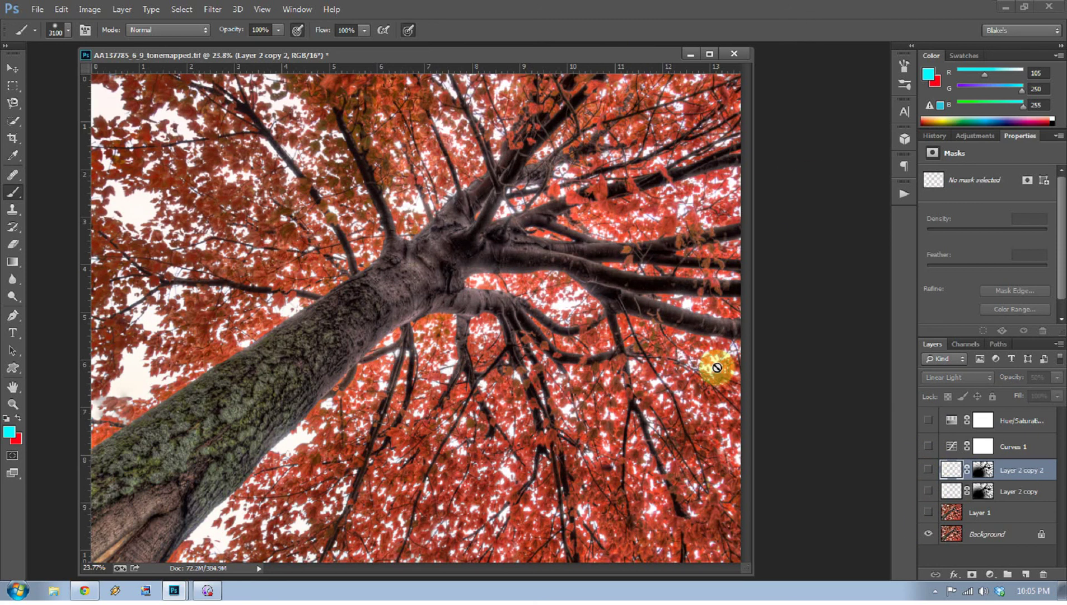
{"action": "left_click", "coordinate": [930, 531], "text": "alt"}
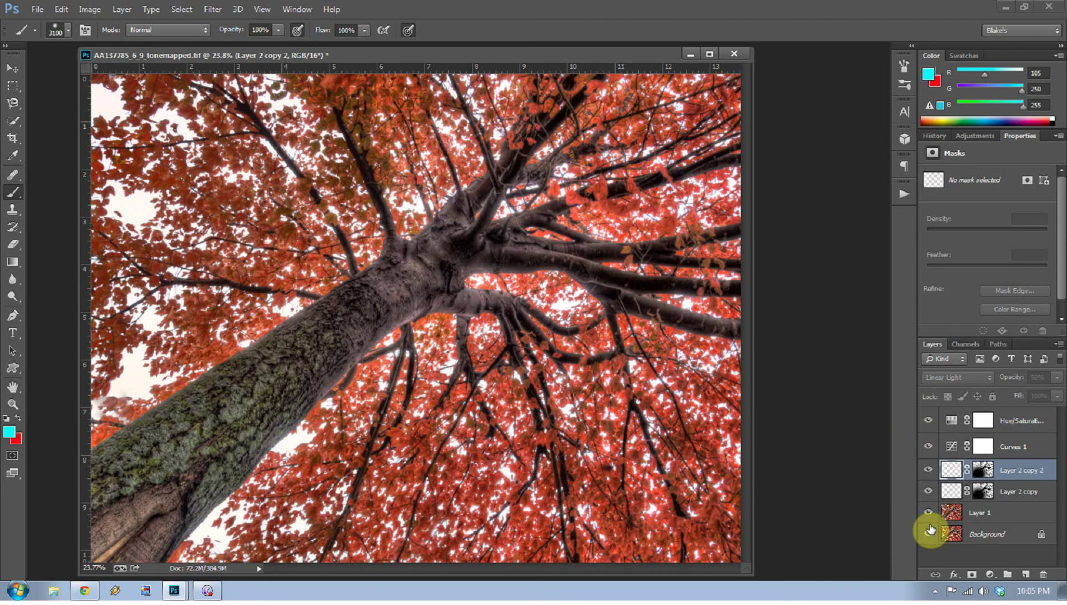